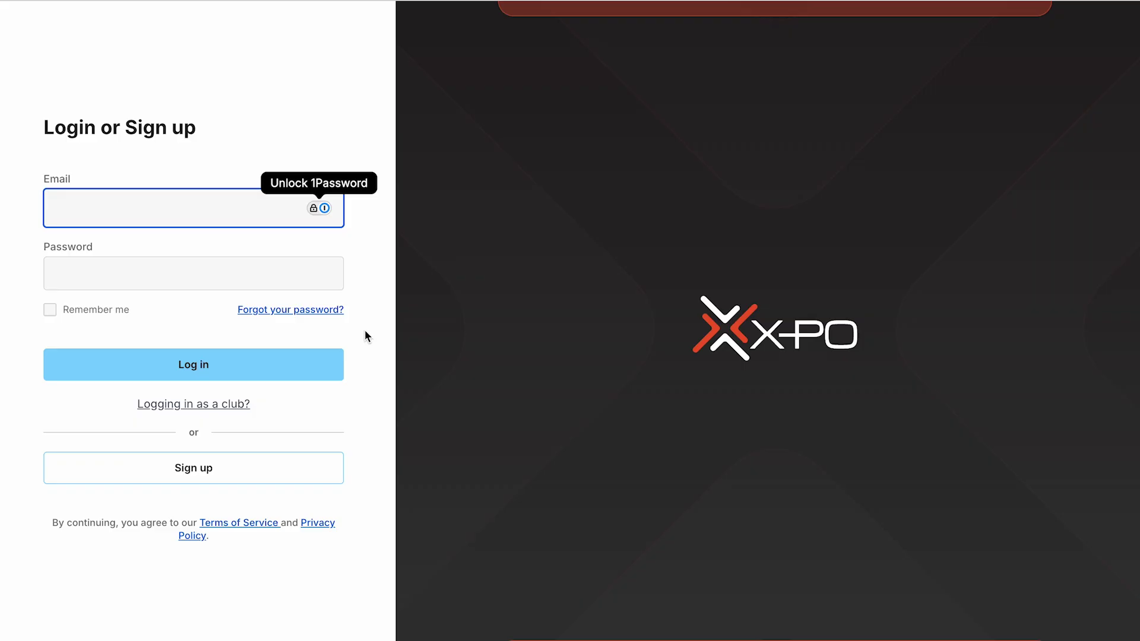
- Switch to club login and choose the 2026 Oklahoma Youth Expo show and the OYE Test club
click(214, 408)
click(148, 286)
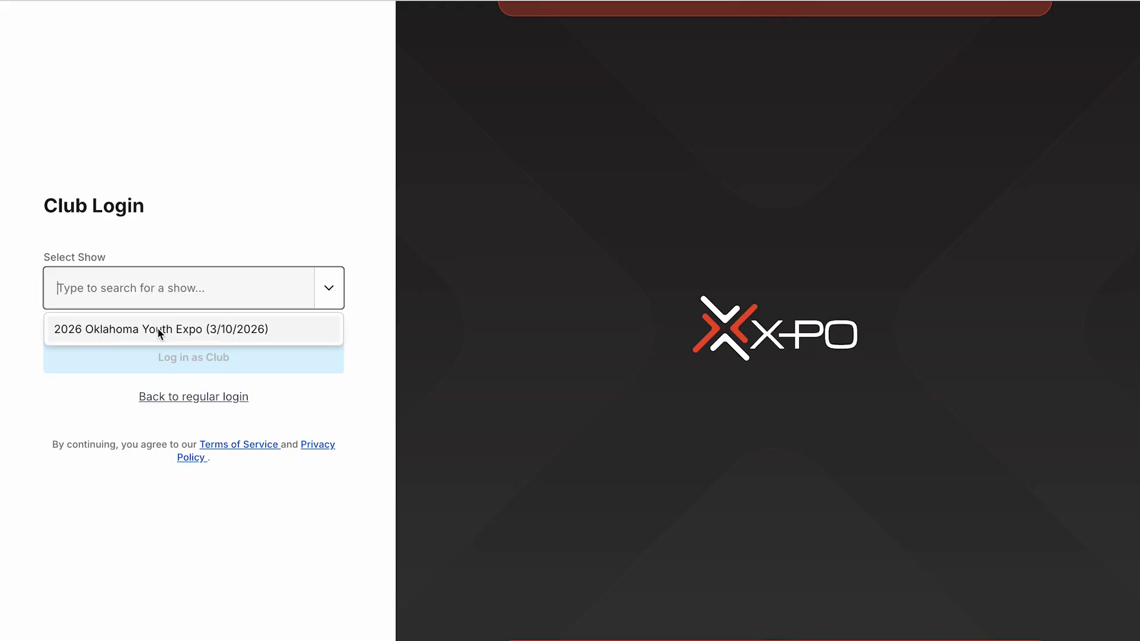
click(158, 330)
click(158, 330)
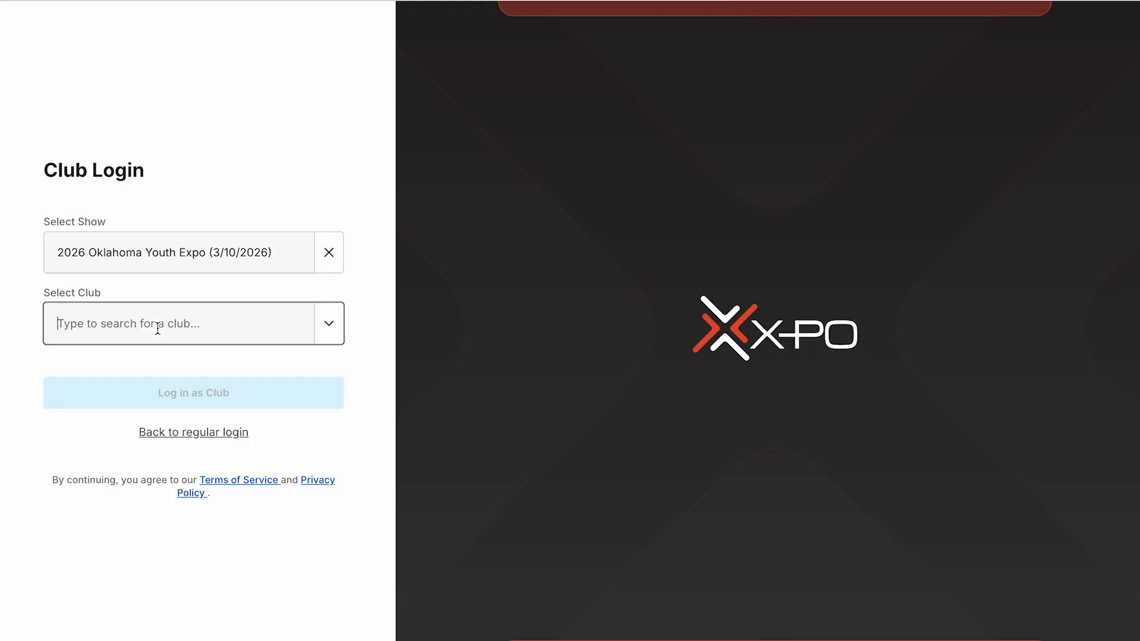
text(Ok)
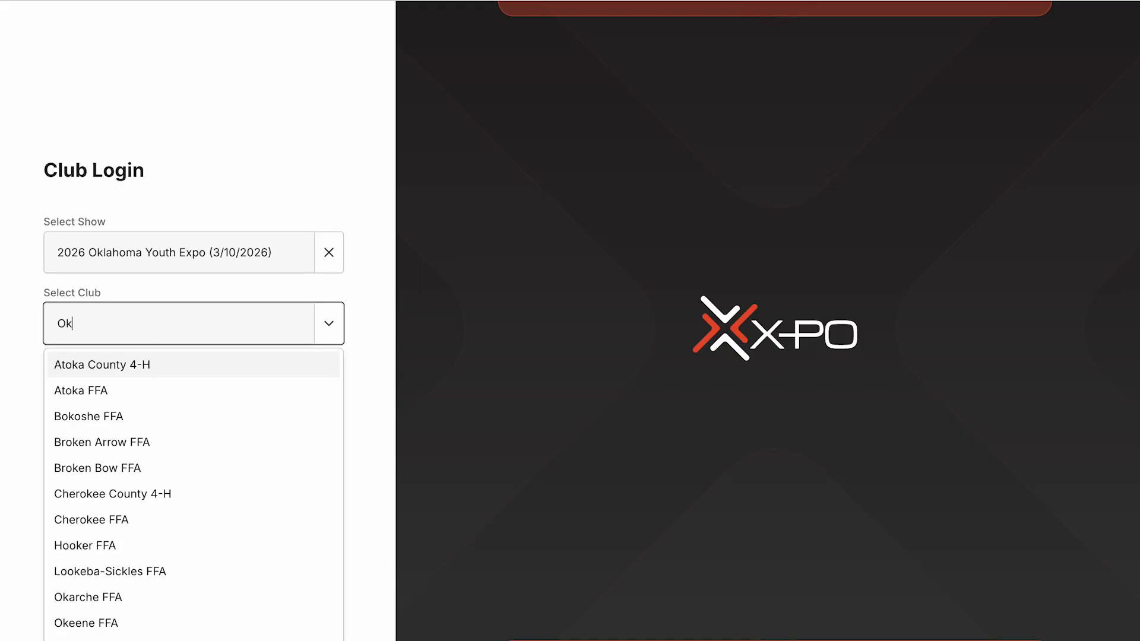
key(BackSpace)
text(YE)
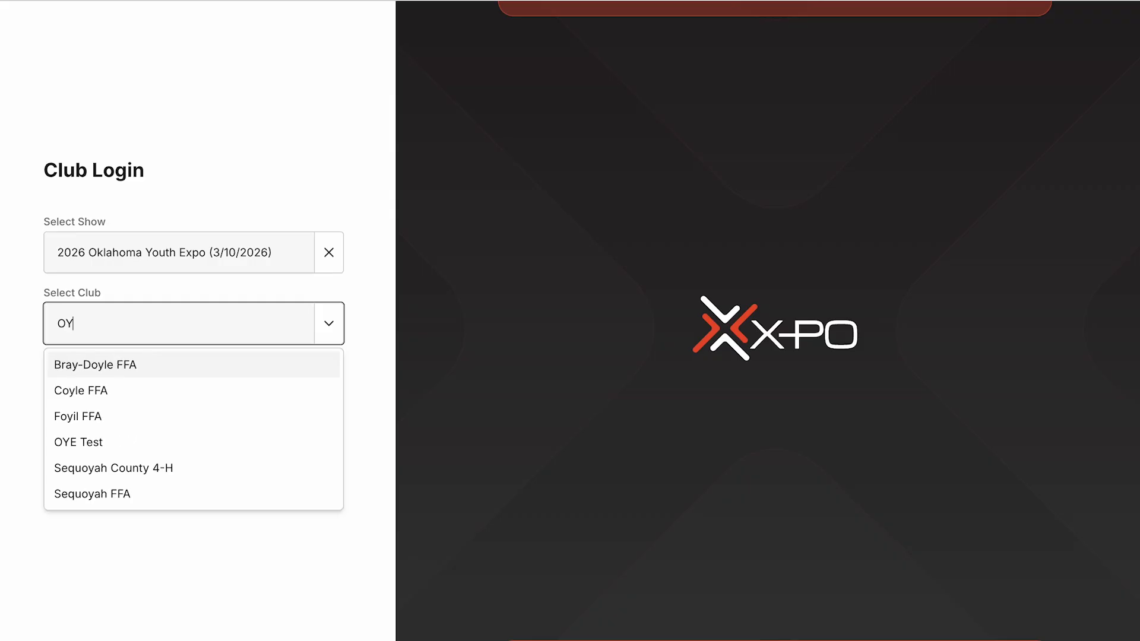
click(273, 365)
- Enter the club's login e-mail and password and log in as the club
click(159, 363)
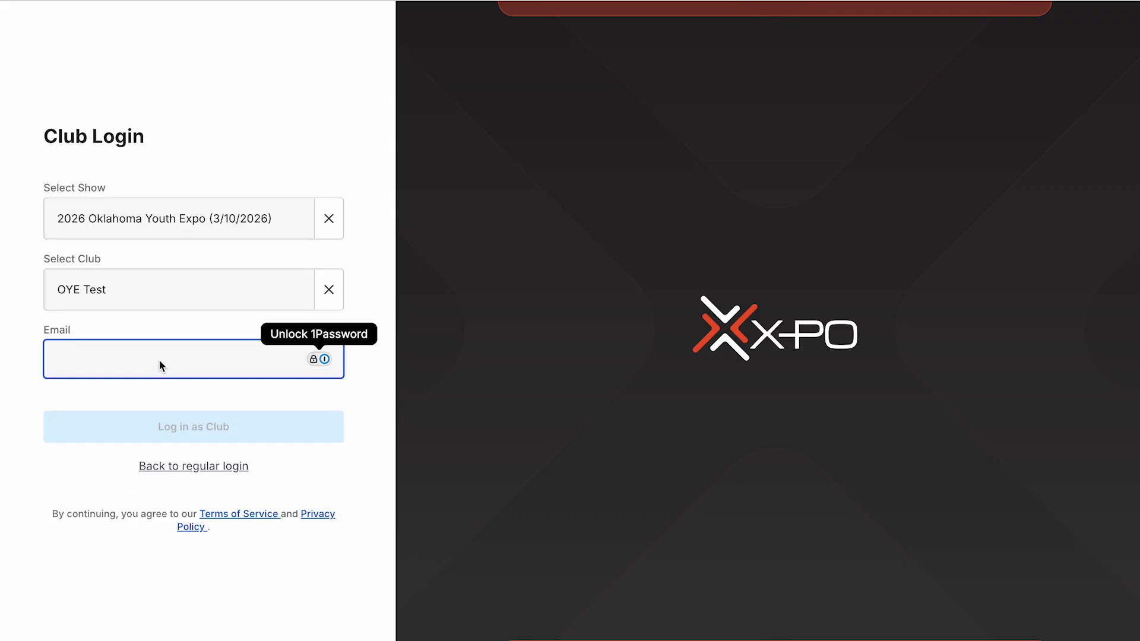
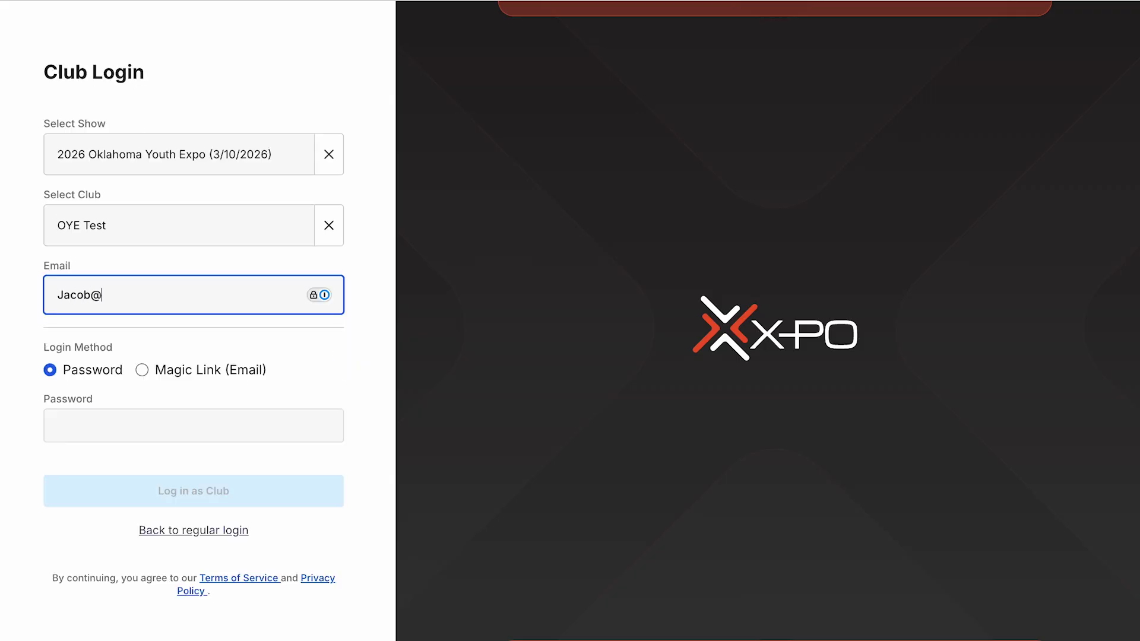
click(187, 419)
text(****)
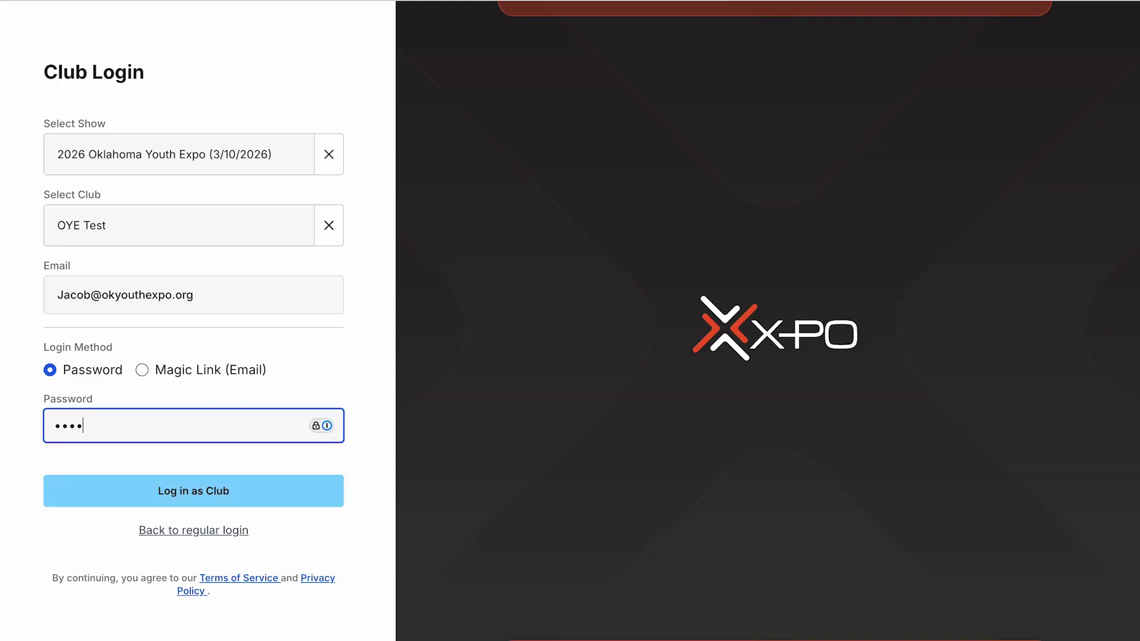
click(131, 496)
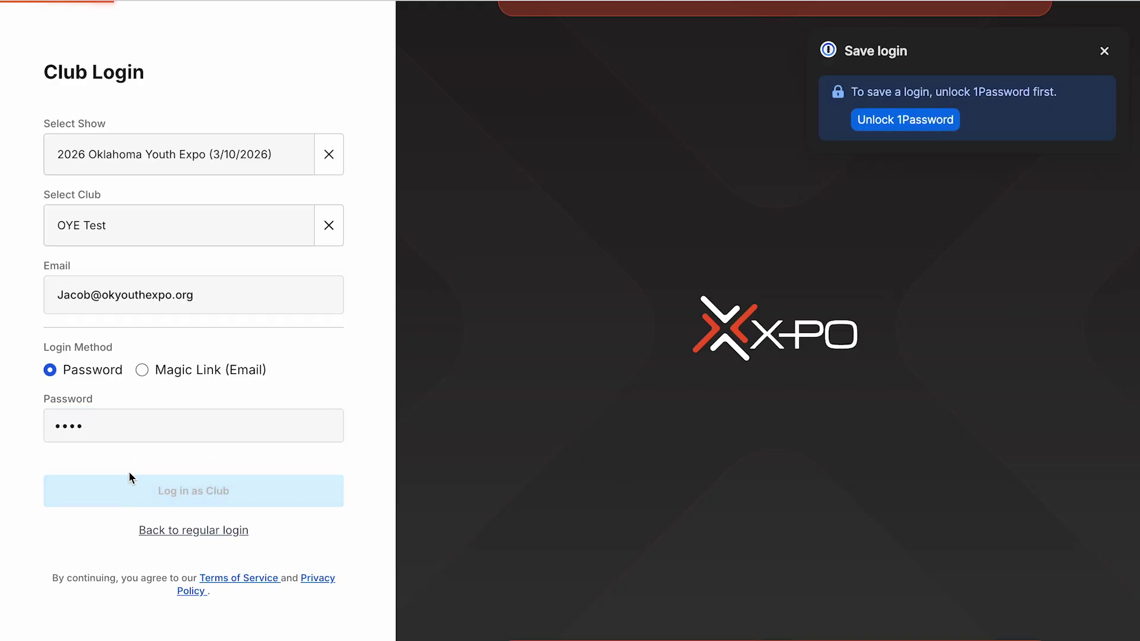
- Go from the dashboard to Groups & Exhibitors and begin a new group
scroll(316, 233, down, 5)
scroll(317, 236, down, 6)
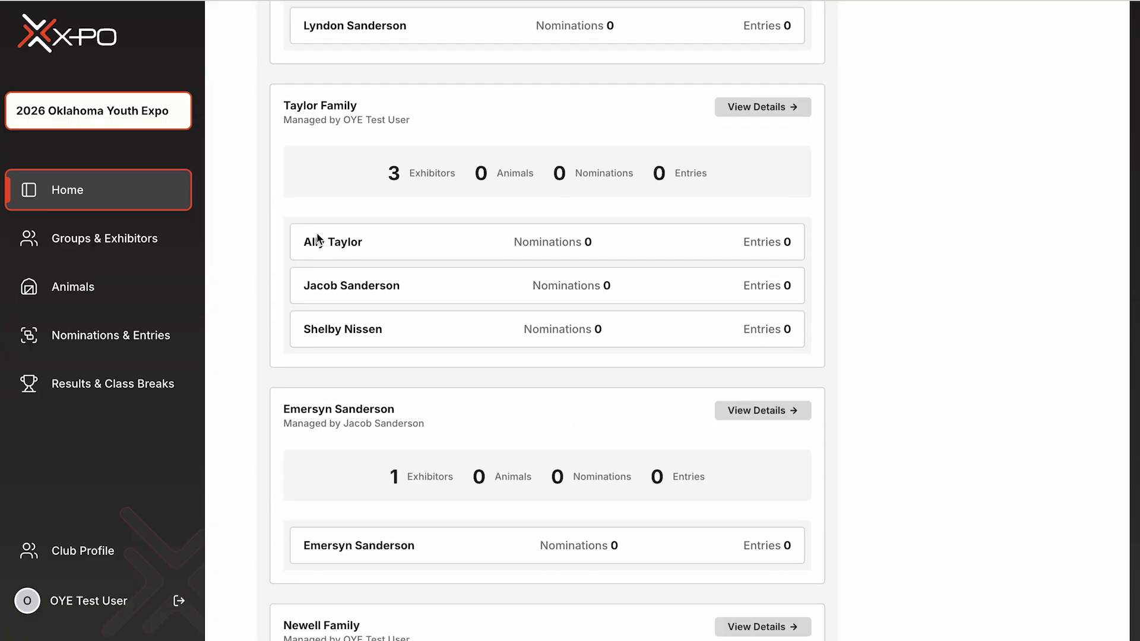
scroll(317, 235, down, 7)
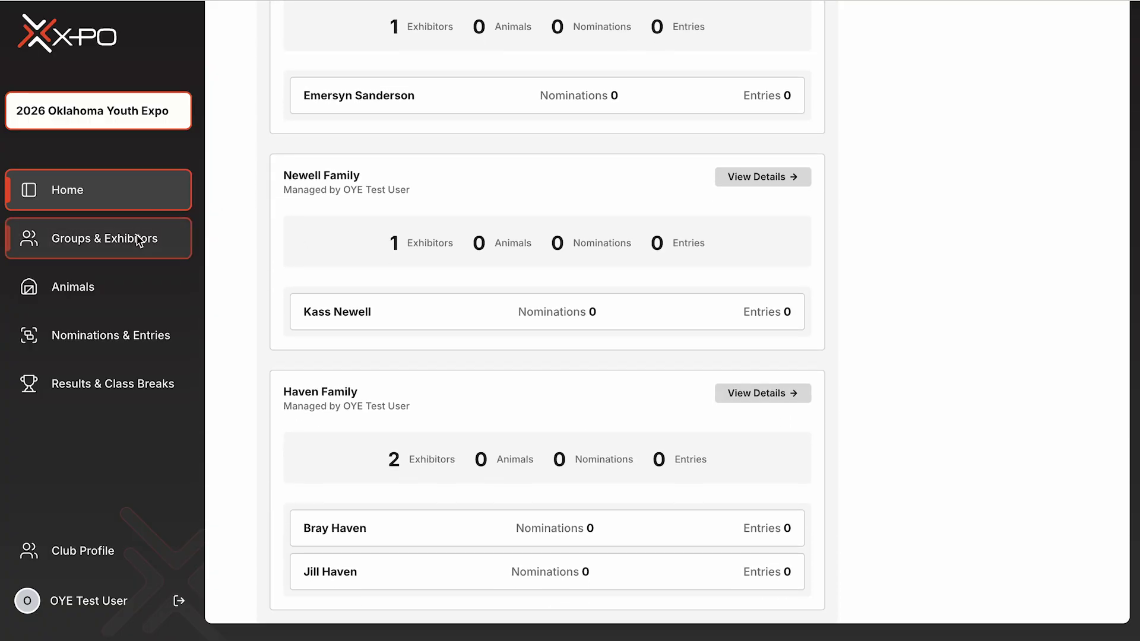
click(138, 239)
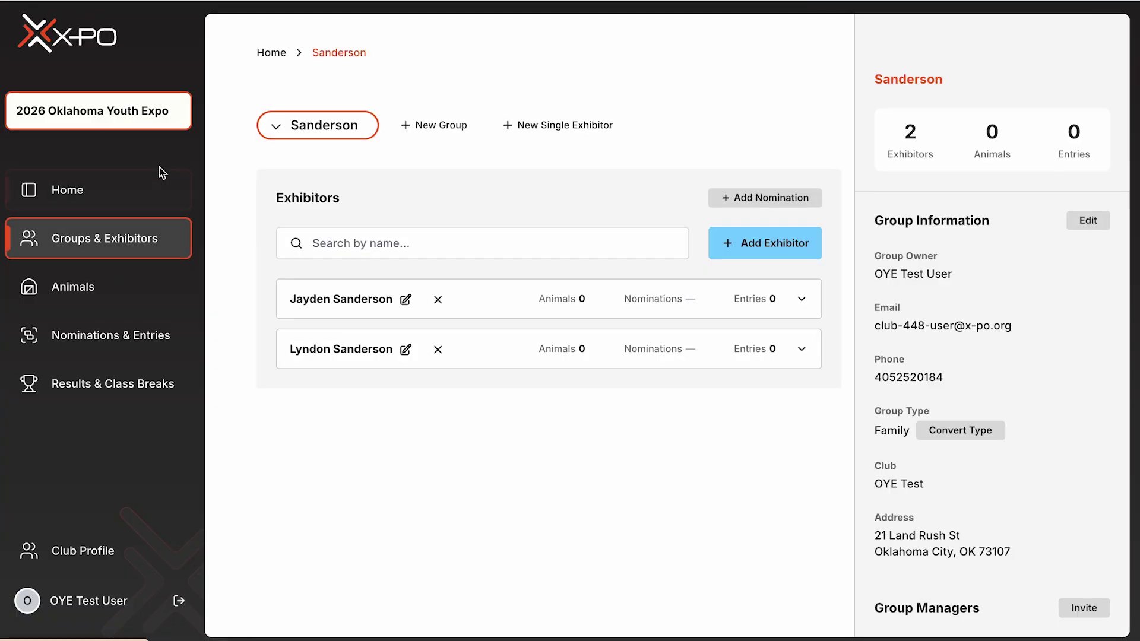
click(449, 132)
- Name the group Roseman Family, assign it to club OYE Test, and enter the group's phone number
click(452, 151)
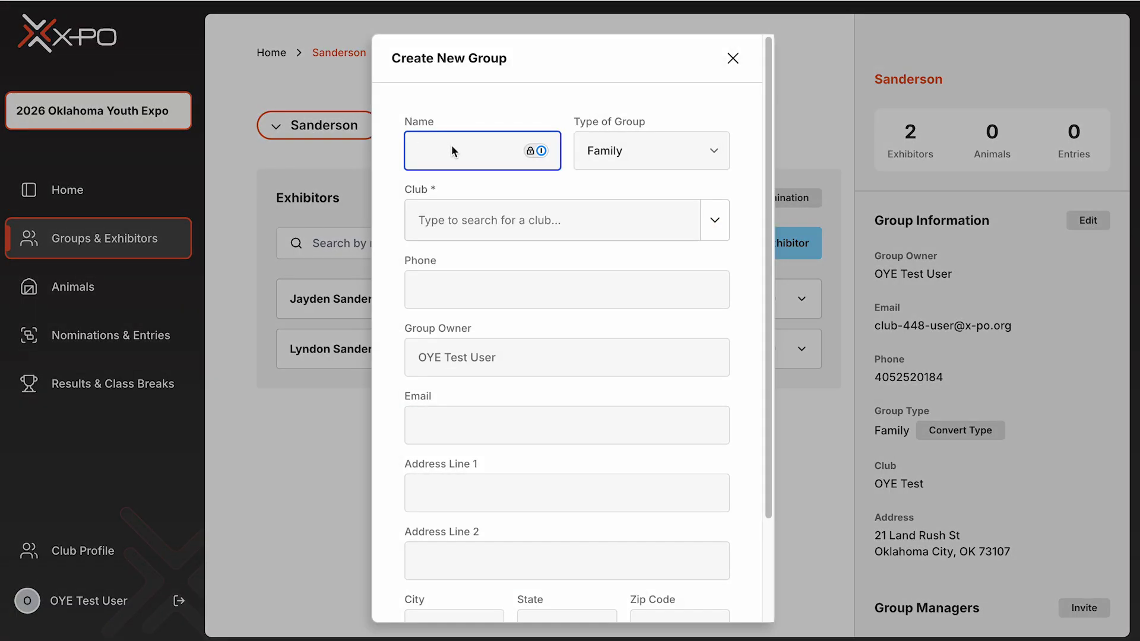
text(Rosr)
text(man)
text( Fam)
text(ily)
click(434, 211)
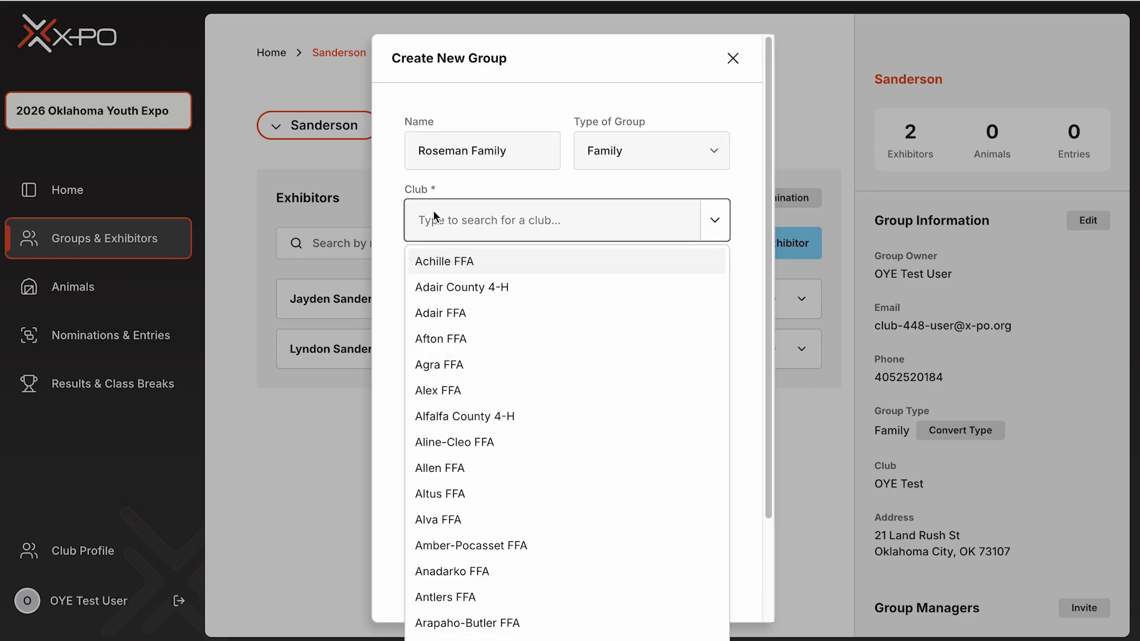
text(OYE)
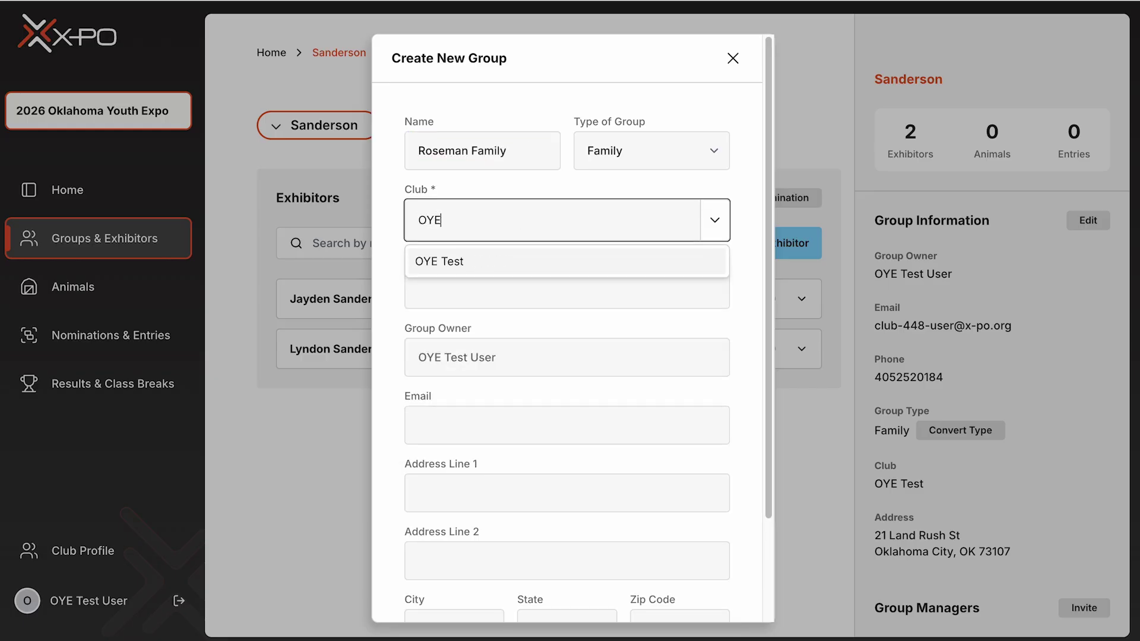
click(470, 263)
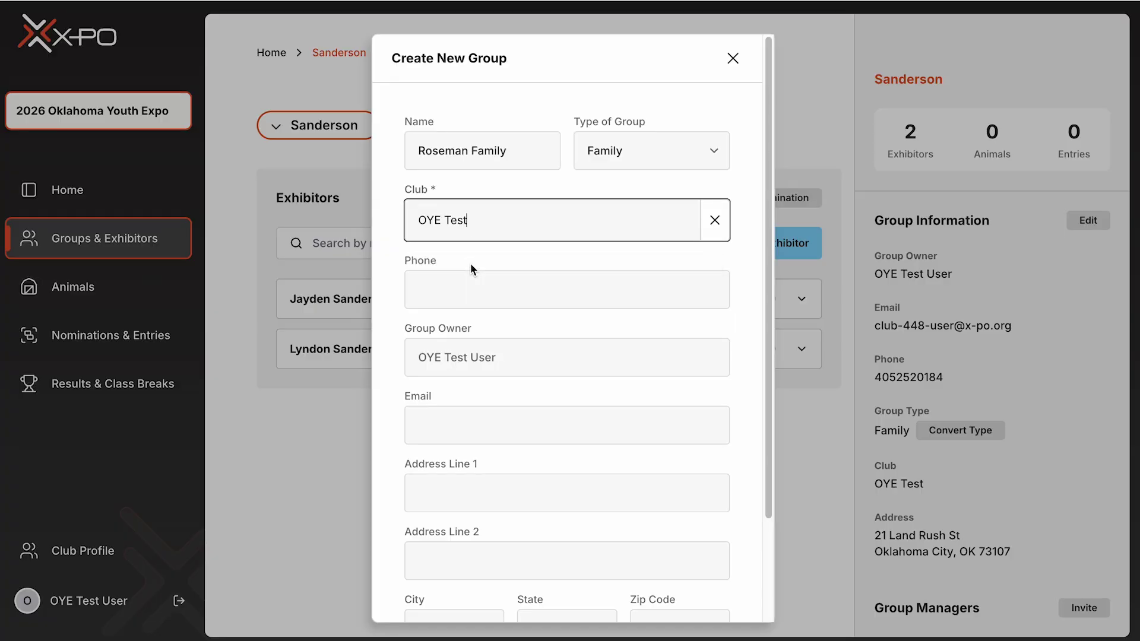
click(452, 293)
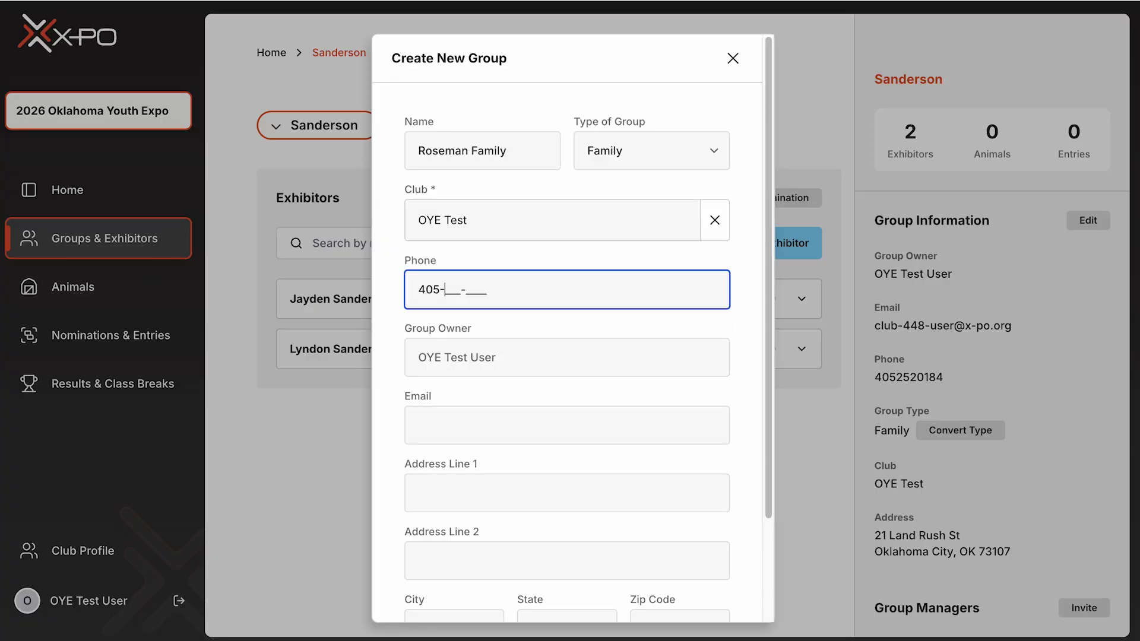
- Fill in the group's e-mail, street address, city, state OK and zip, then create the group
click(440, 419)
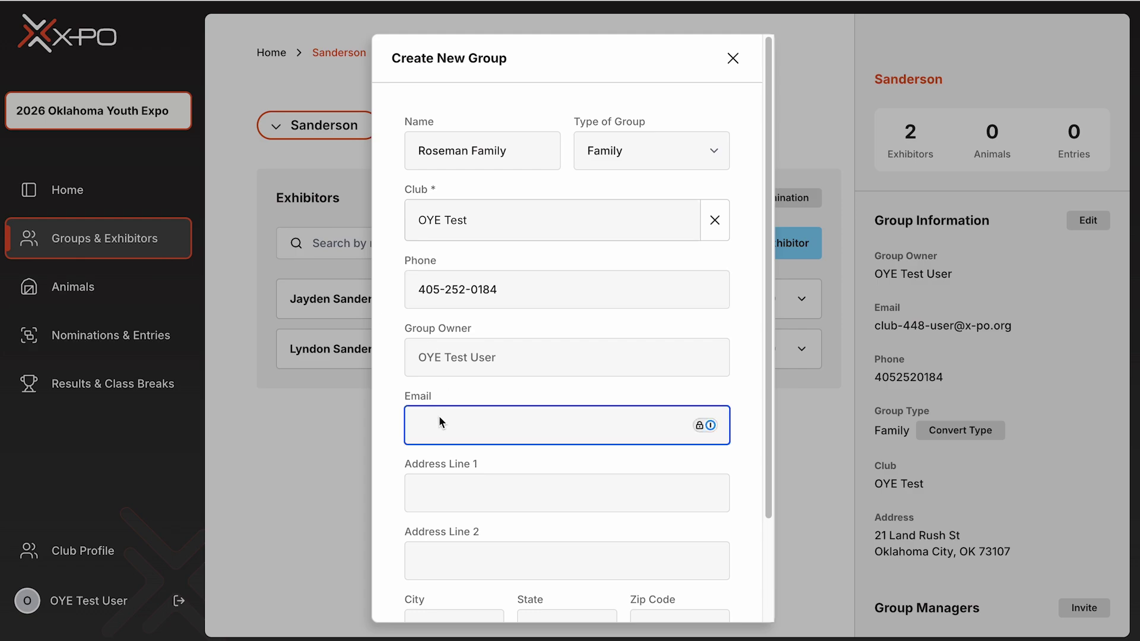
key(Tab)
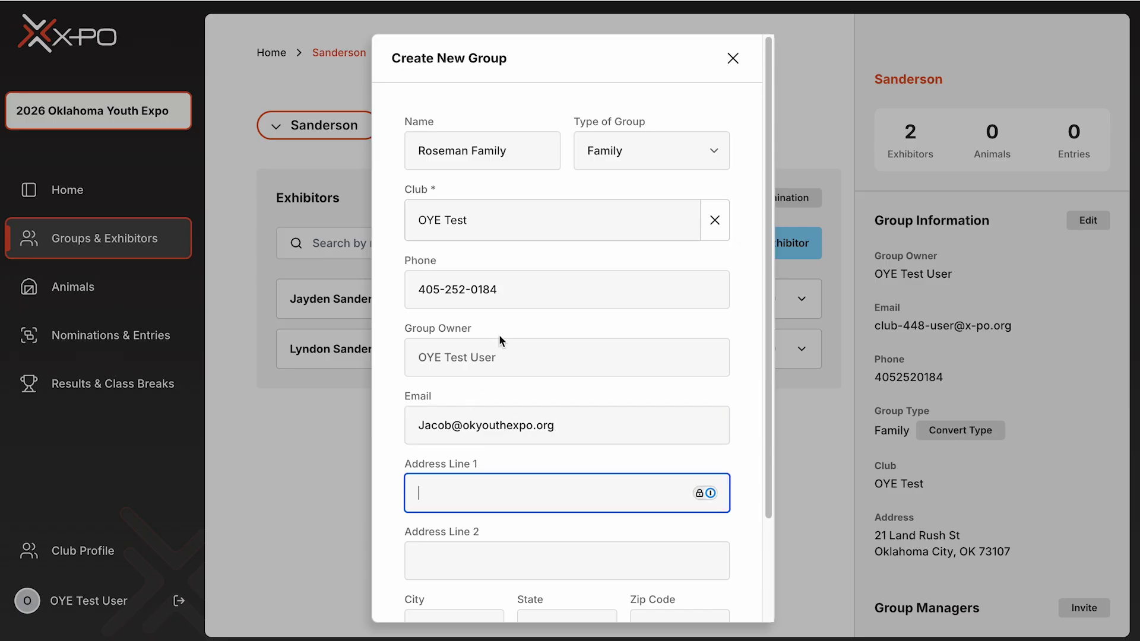
scroll(505, 320, down, 1)
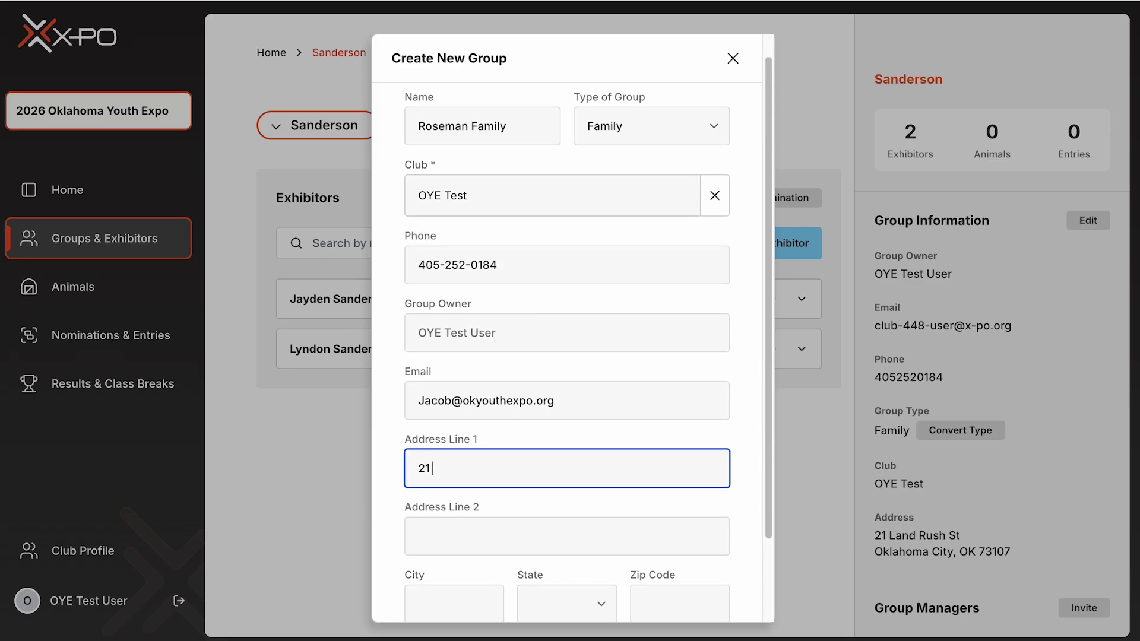
key(Tab)
key(Tab)
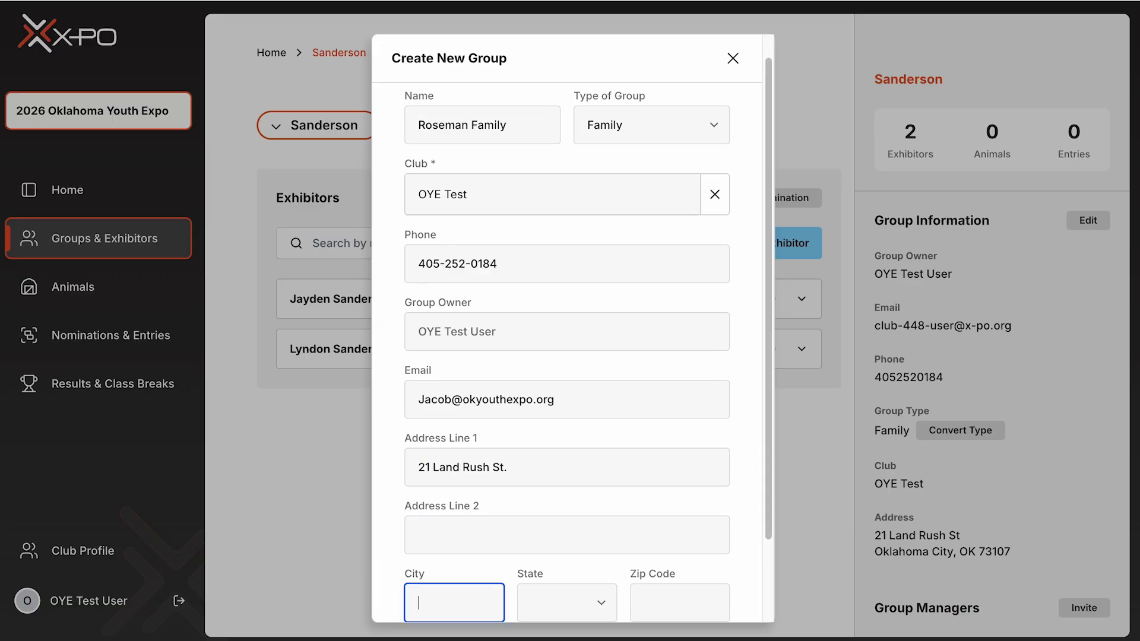
text(Oklahoma City)
key(Tab)
key(o)
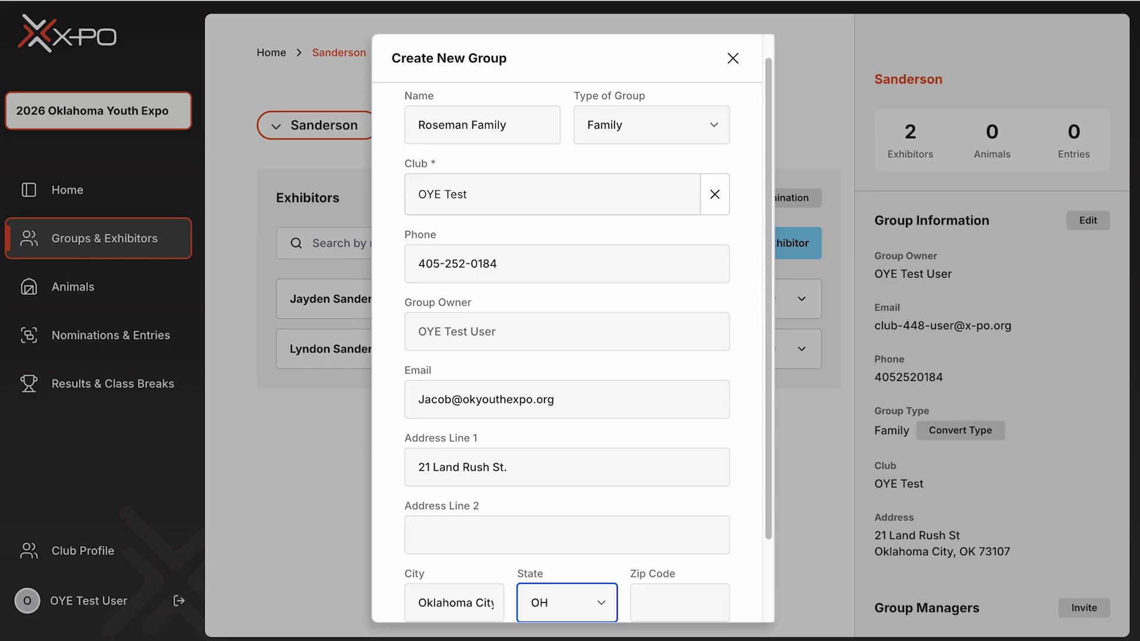
click(680, 603)
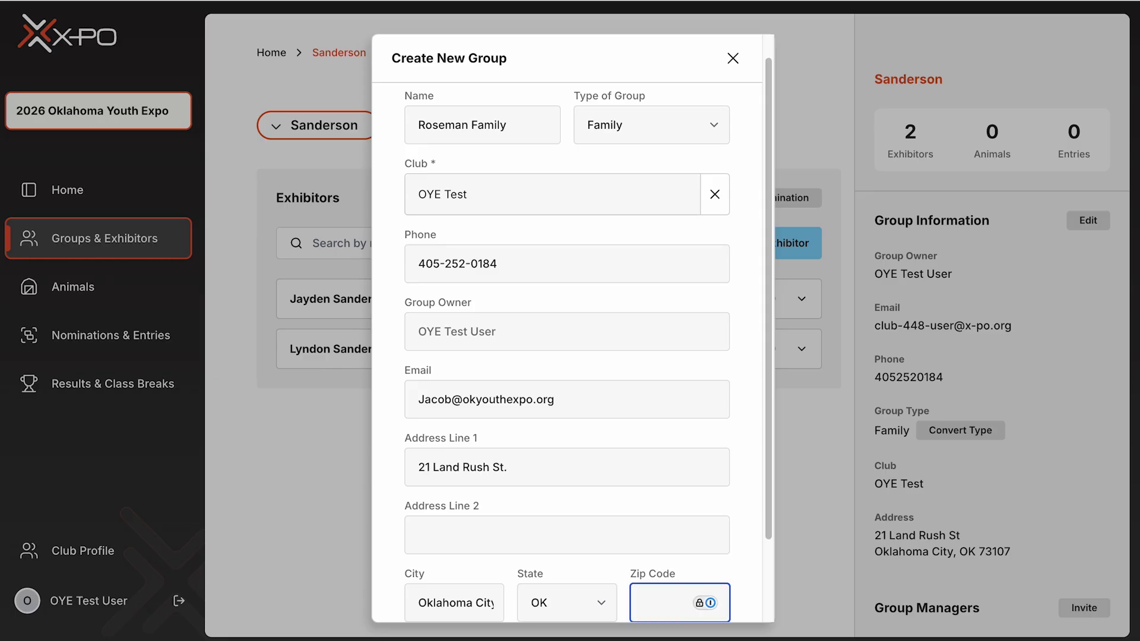
text(73044)
key(Tab)
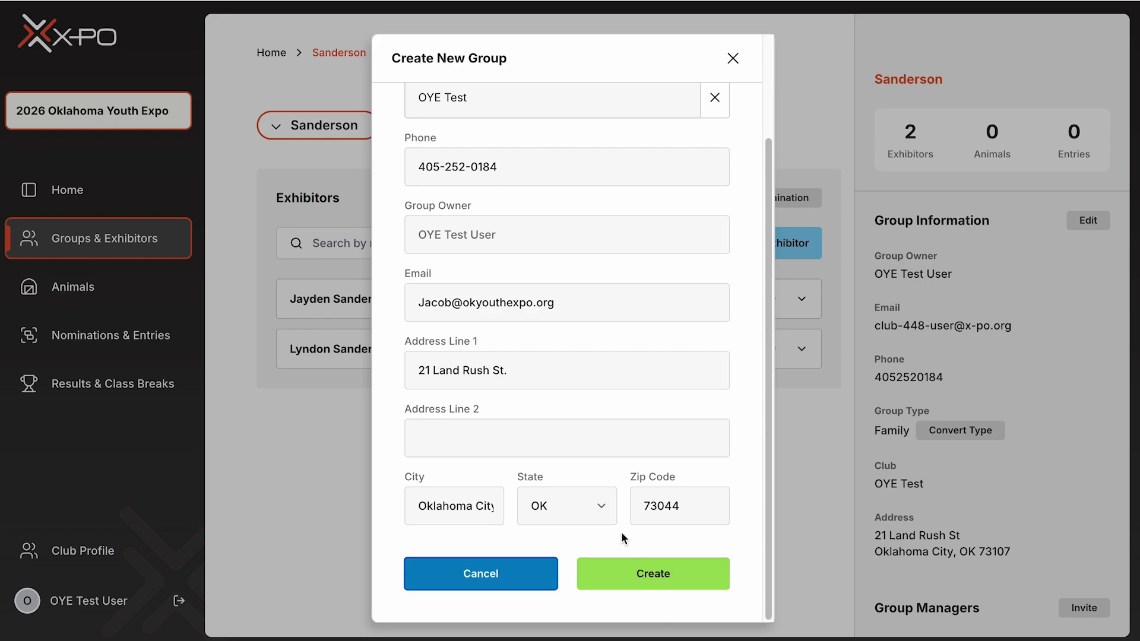
click(659, 585)
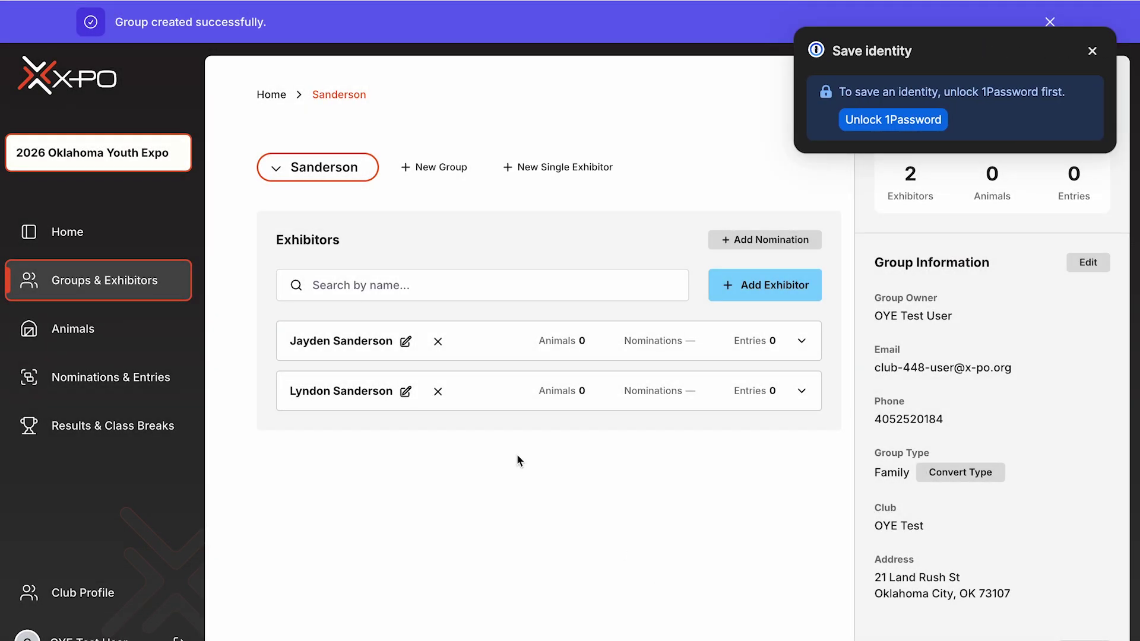
- Switch to the Roseman Family group and start an exhibitor with name, birth date, and group address/phone
click(304, 169)
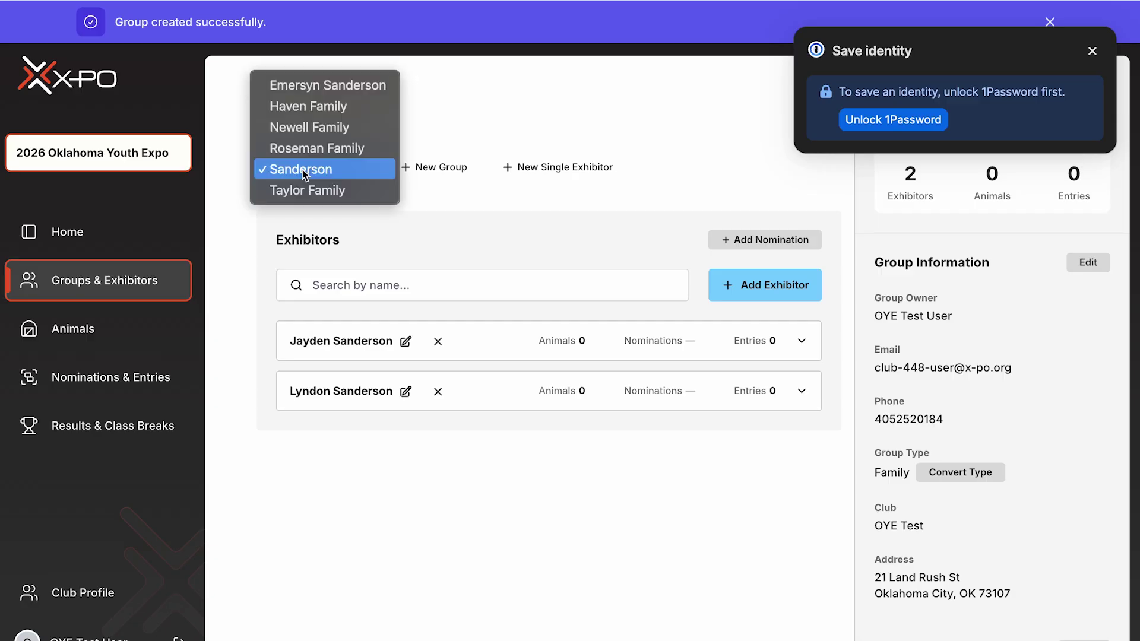
click(324, 149)
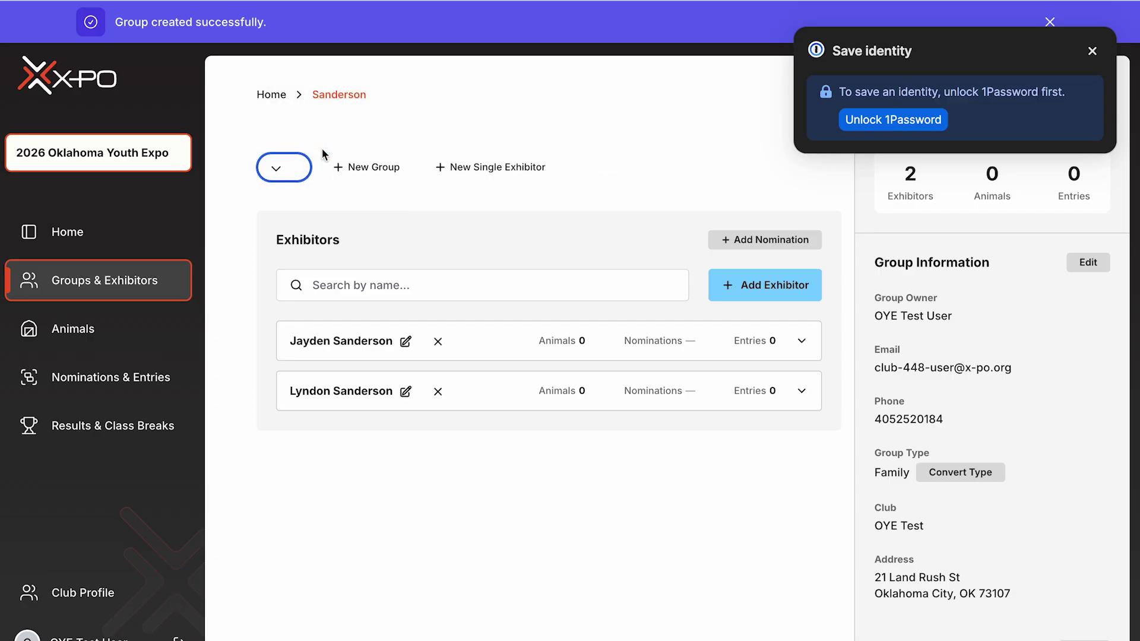
click(1093, 51)
click(765, 243)
key(Tab)
key(Tab)
text(06172008)
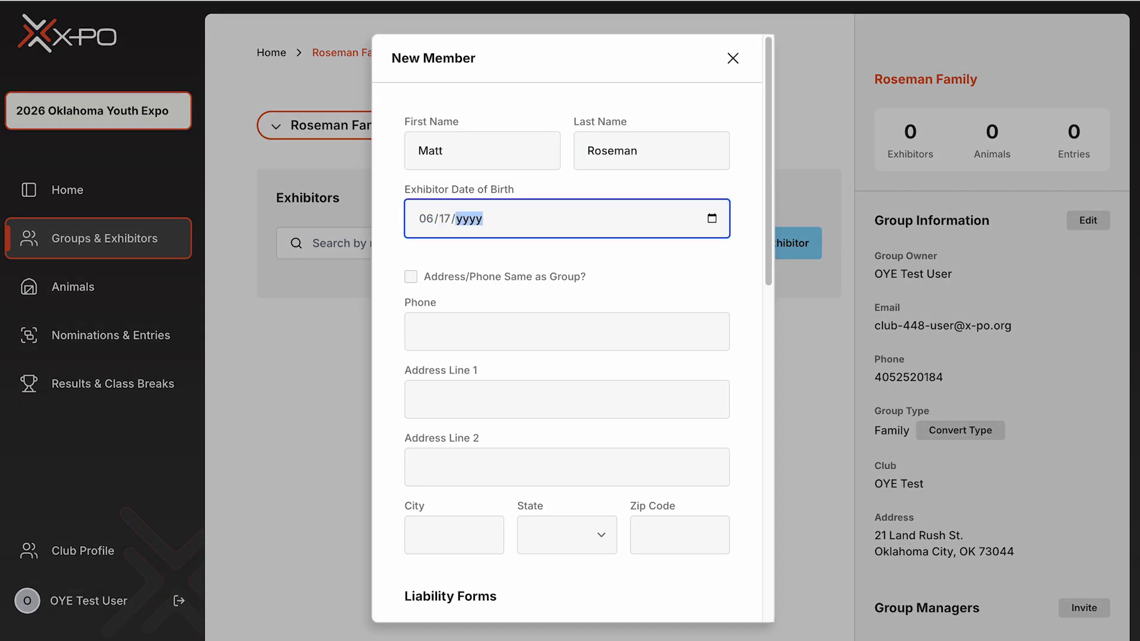
click(400, 262)
click(410, 277)
- Acknowledge the legal release, pick Guthrie FFA as school, and enter the exhibitor's e-mail
scroll(633, 320, down, 5)
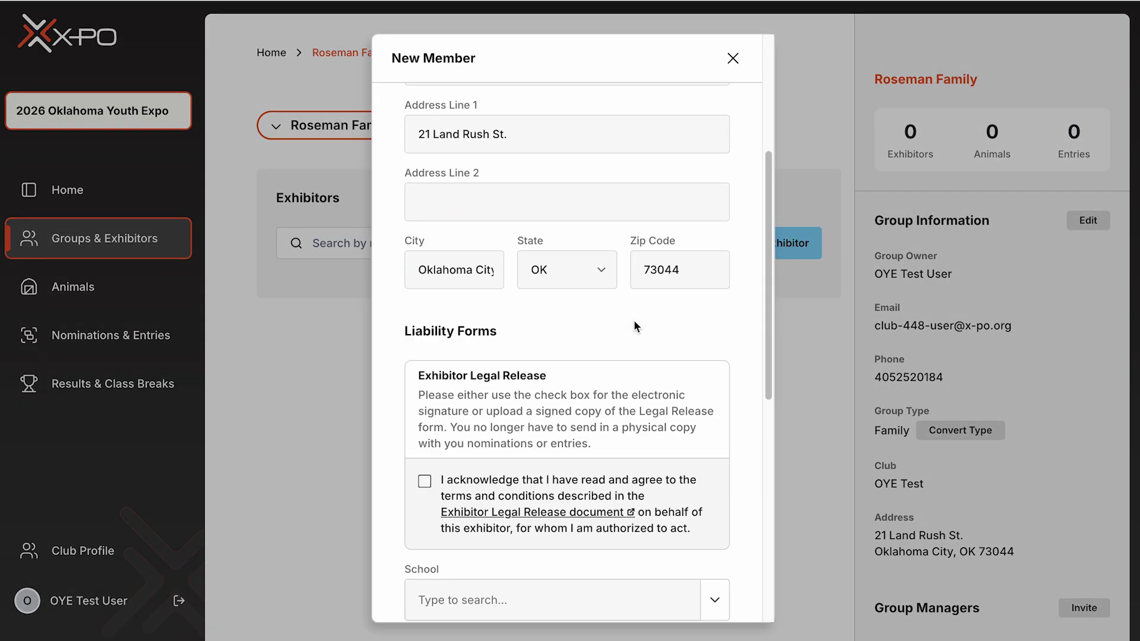
click(534, 449)
key(ctrl+w)
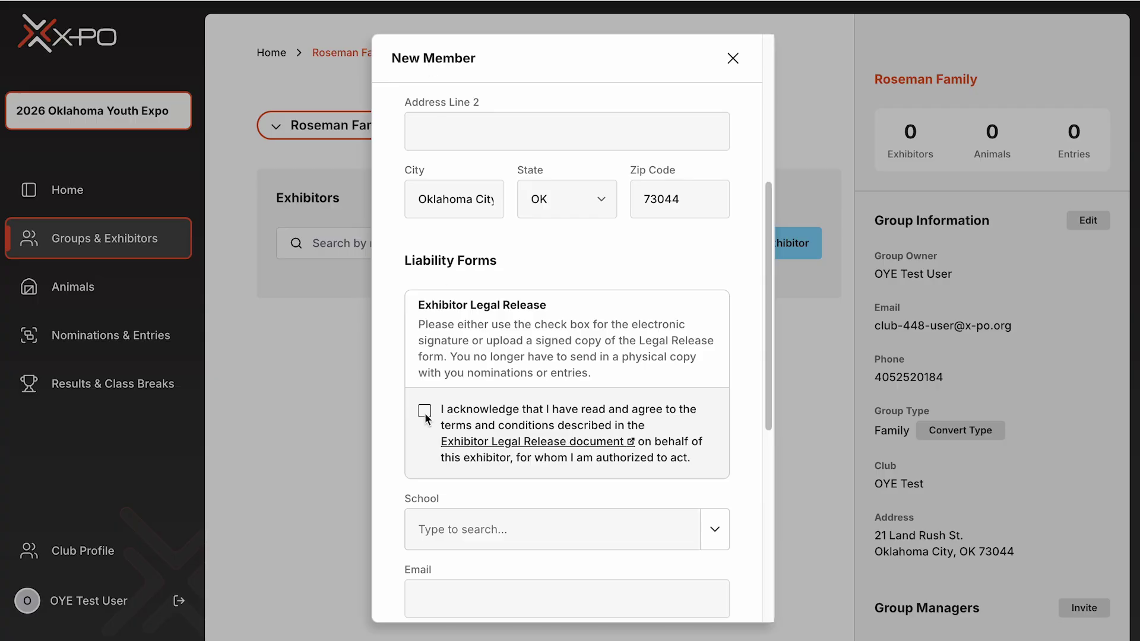
click(426, 412)
scroll(425, 412, down, 5)
click(489, 199)
text(Guth)
click(447, 265)
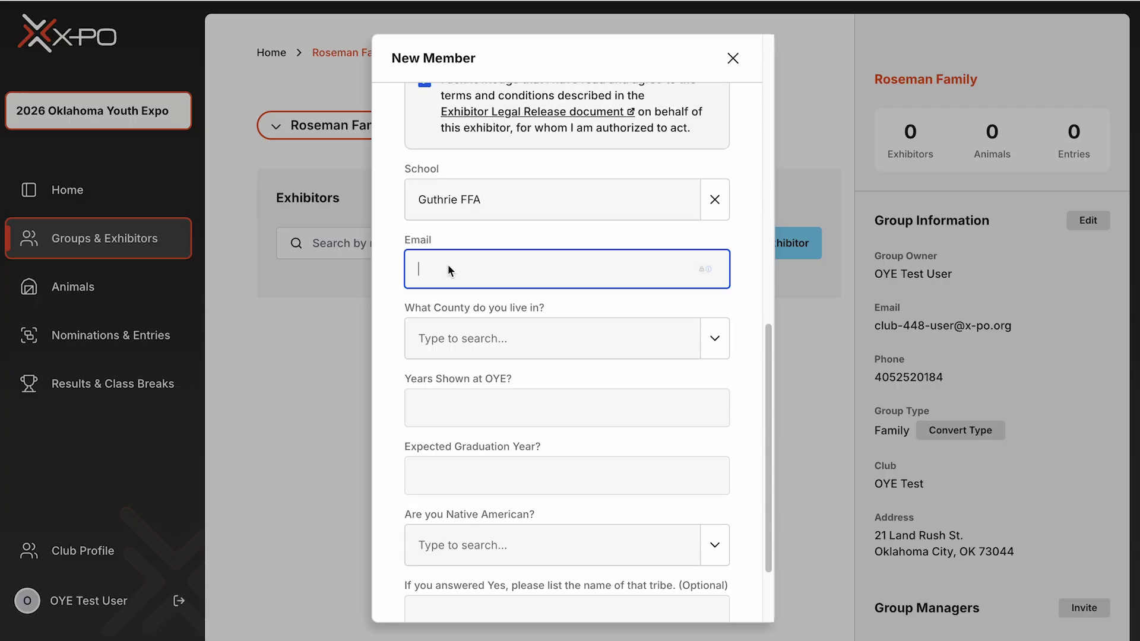
scroll(448, 265, up, 2)
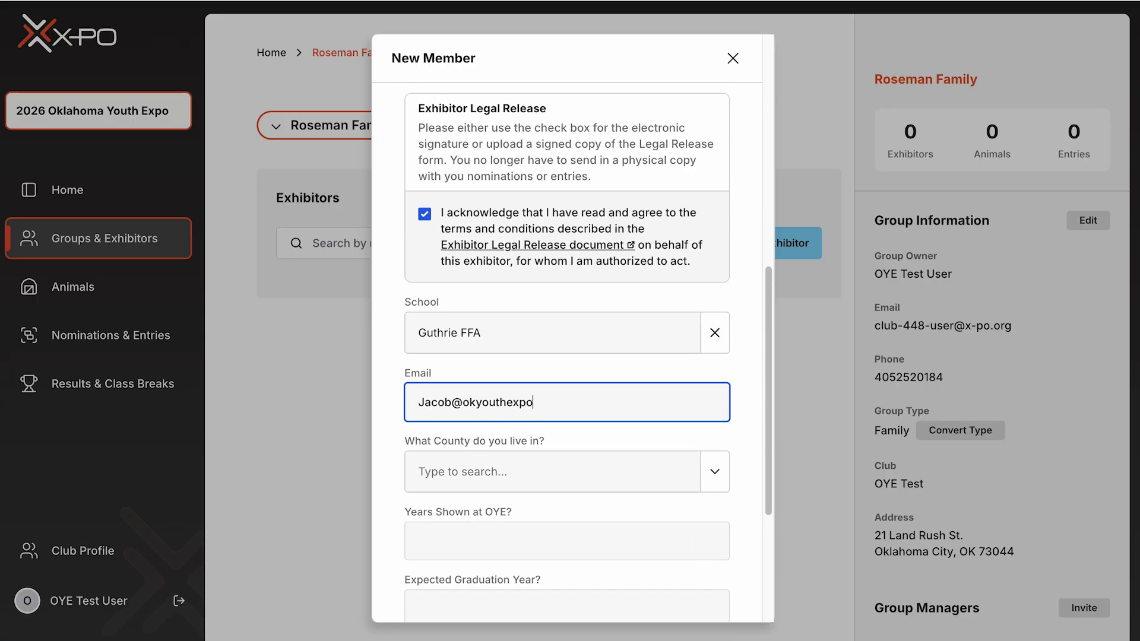
- Set county Logan, 2 years shown, graduation 2027, Native American No, and save the exhibitor
key(Tab)
text(Lo)
click(427, 537)
scroll(437, 305, down, 4)
click(455, 308)
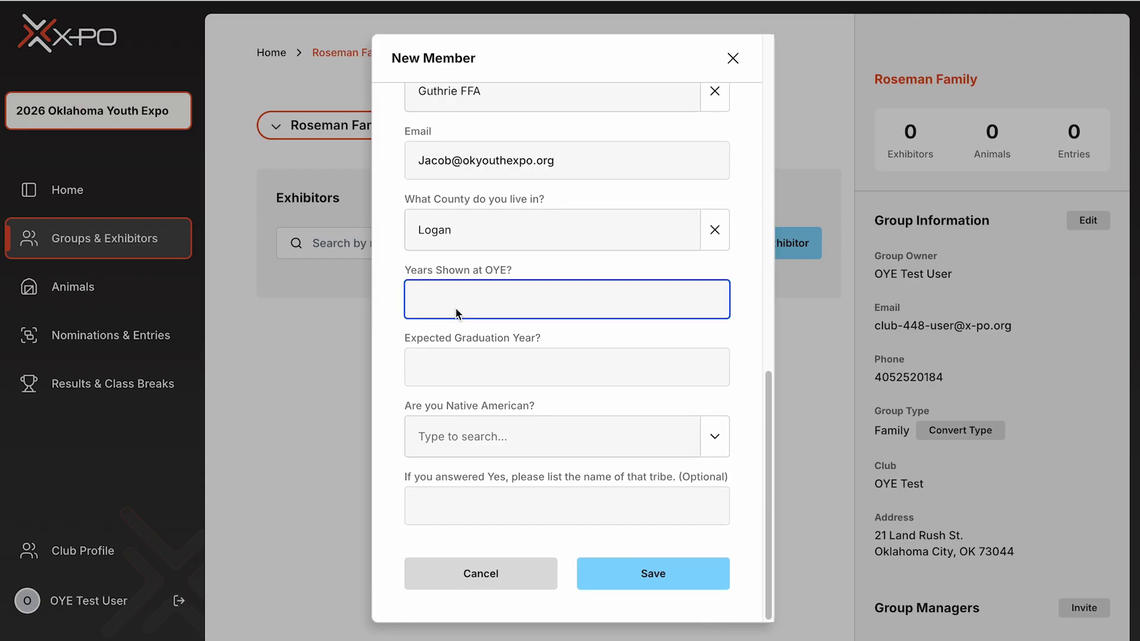
text(2)
key(Tab)
text(2027)
key(Tab)
click(534, 504)
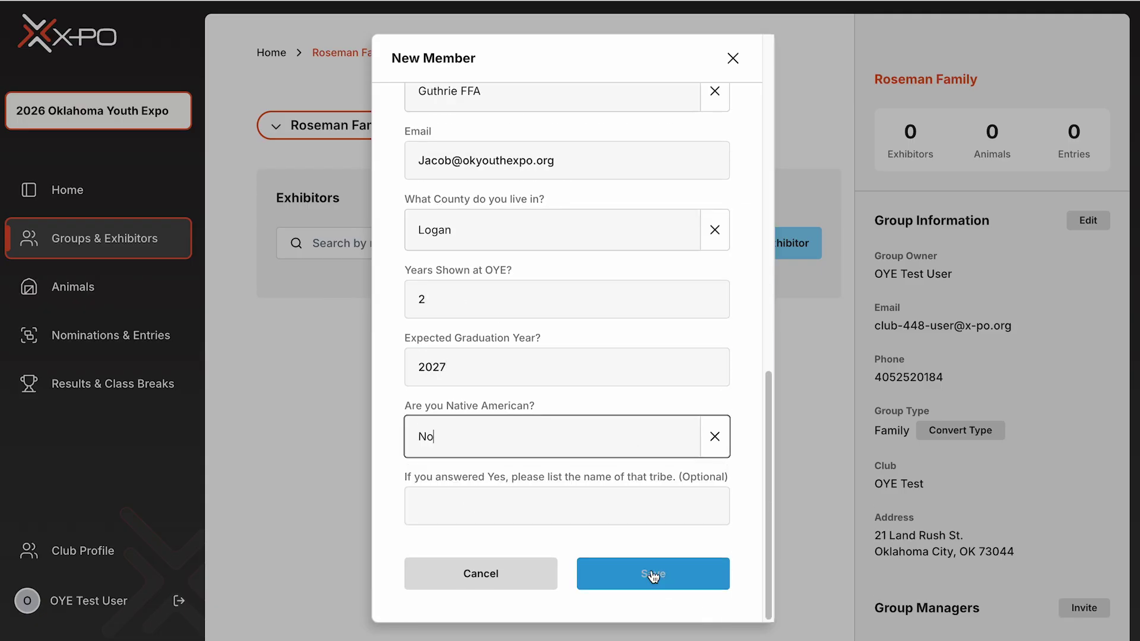
click(653, 573)
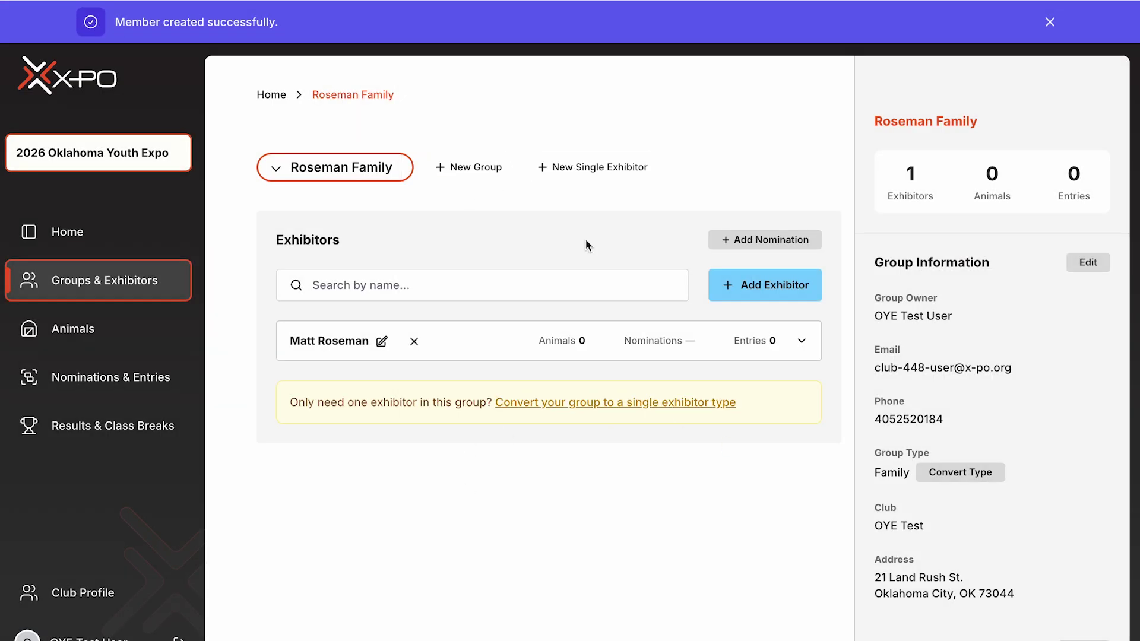
- Start another exhibitor with name and birth date, reusing group address/phone and acknowledging the release
click(765, 285)
key(Tab)
key(Tab)
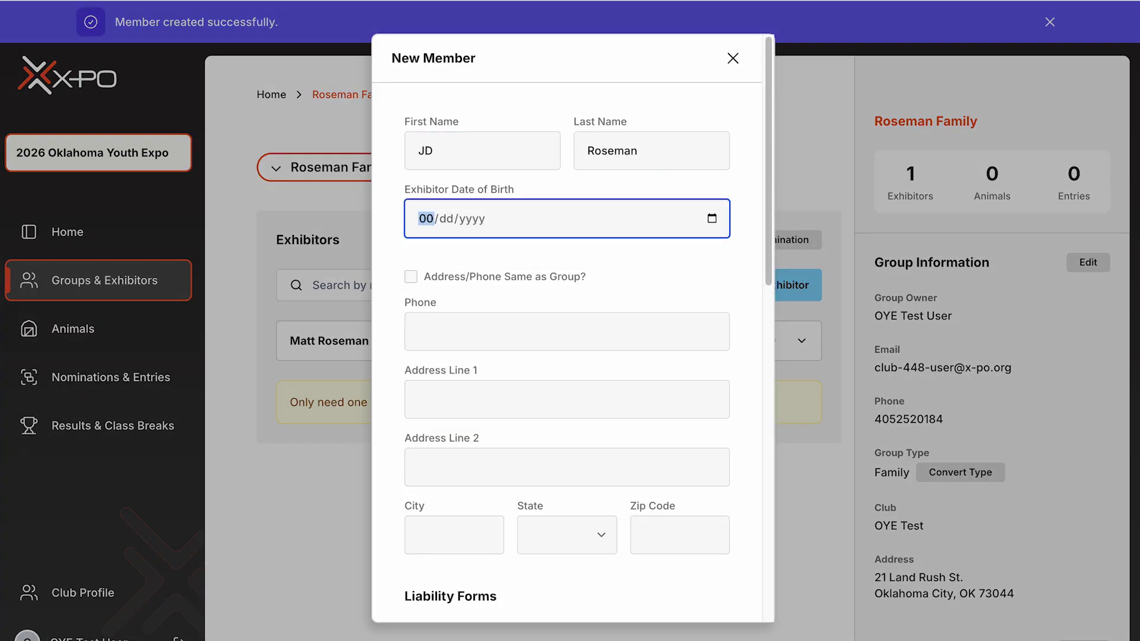
click(411, 277)
scroll(501, 417, down, 2)
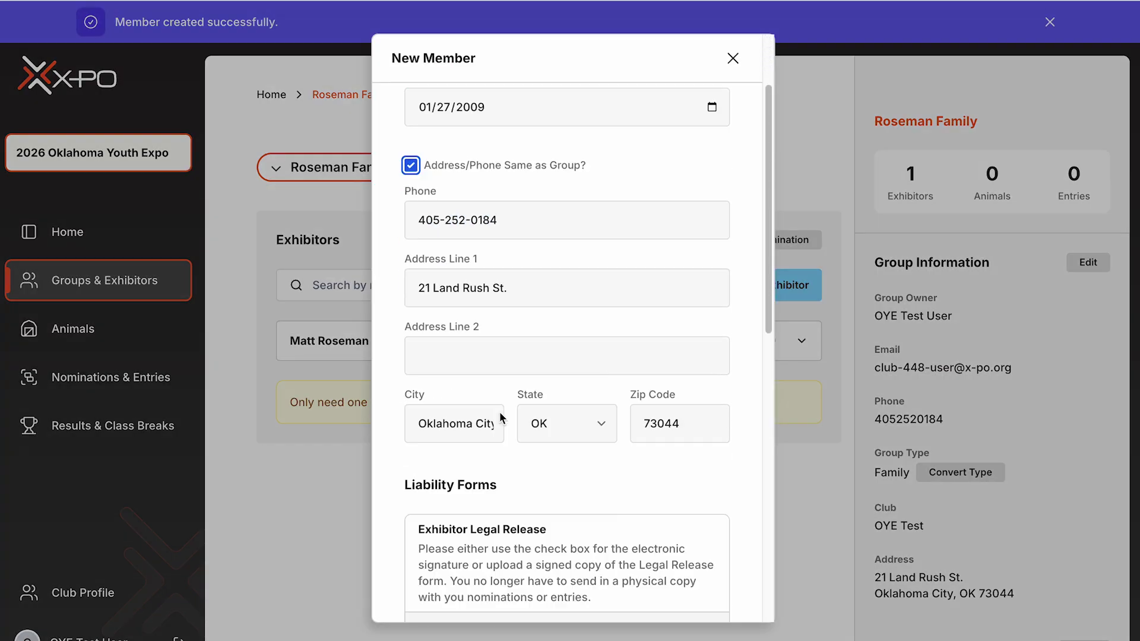
scroll(500, 418, down, 3)
click(425, 367)
scroll(522, 386, down, 4)
- Choose Logan County 4-H as school, enter the exhibitor's e-mail, and set county Logan
click(523, 325)
text(logan)
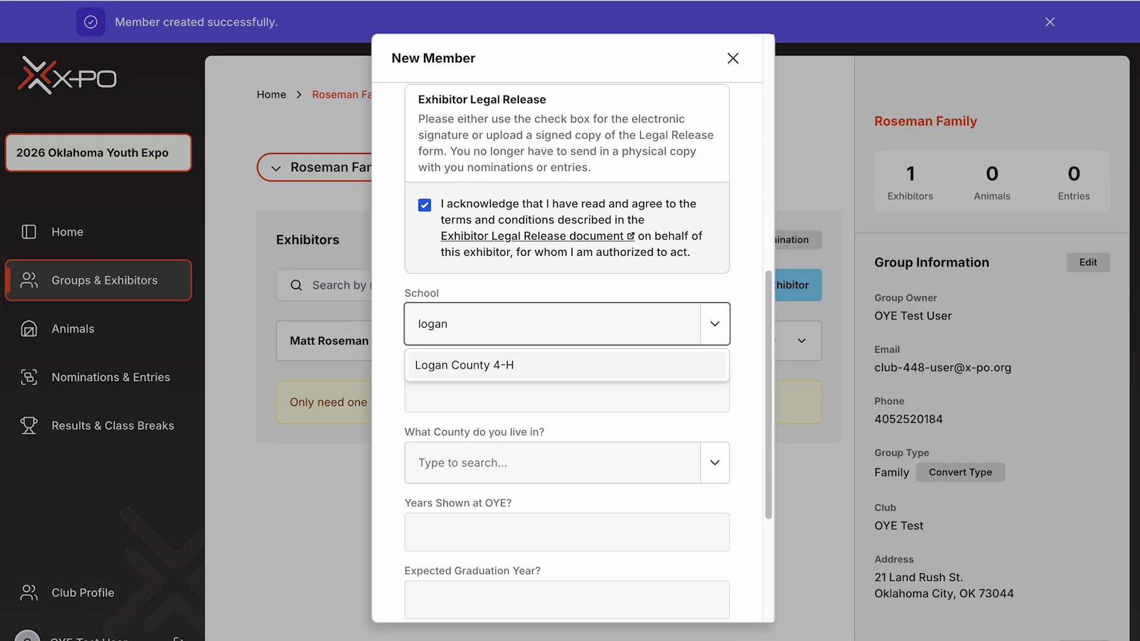
click(428, 366)
click(428, 392)
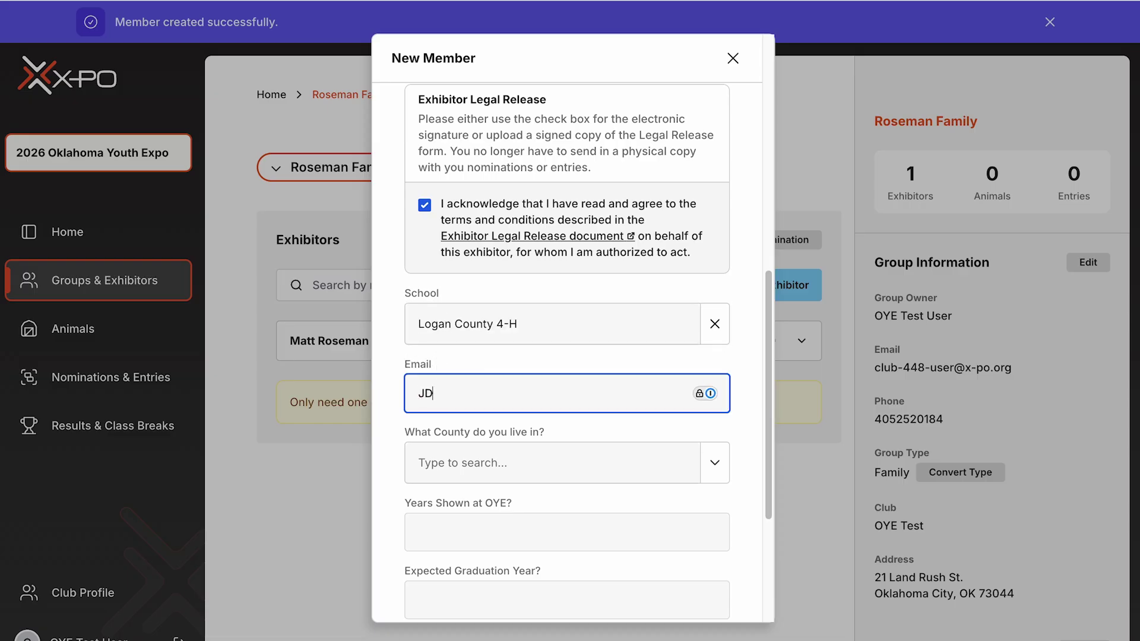
key(Tab)
text(Log)
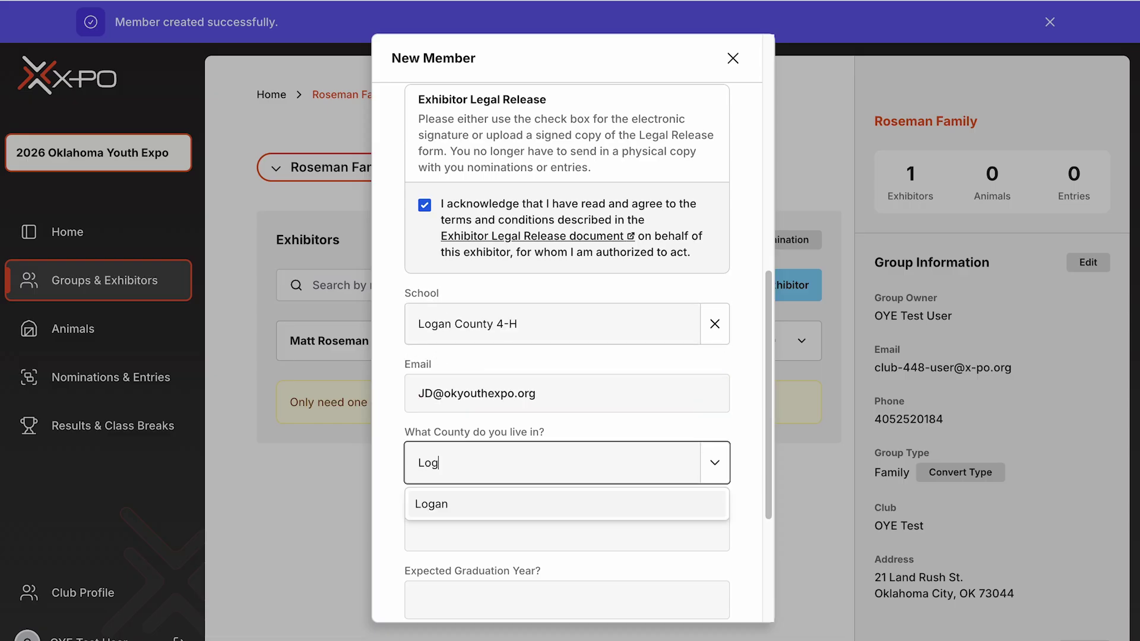
key(Return)
- Enter 1 year shown, graduation year 2020, Native American No, and save the second exhibitor
key(Tab)
text(1)
key(Tab)
text(2020)
key(Tab)
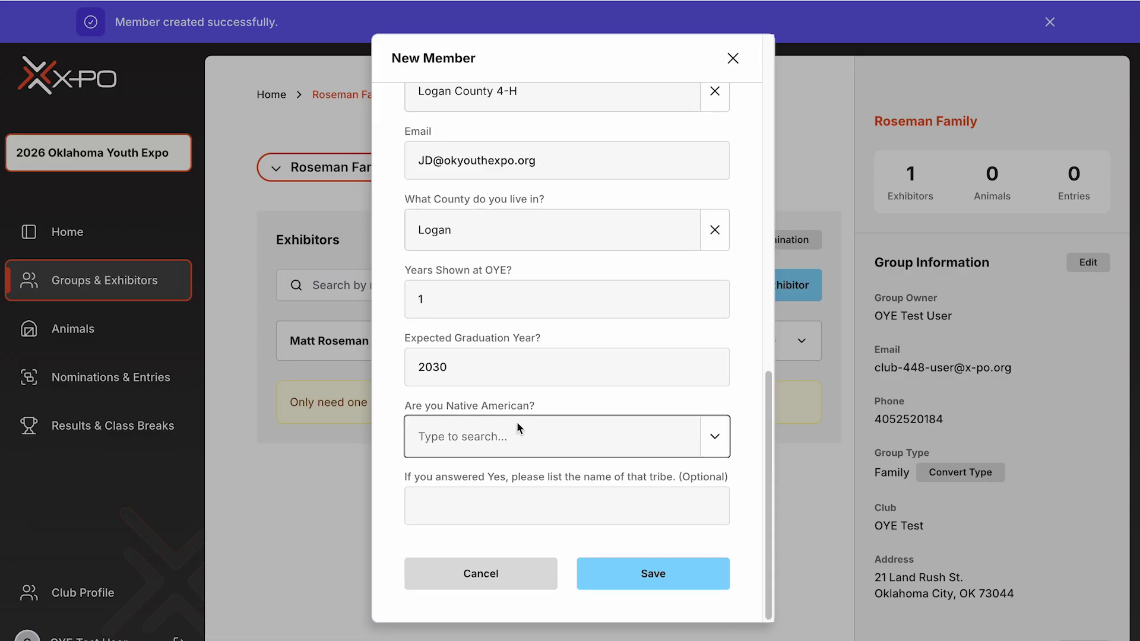
click(522, 424)
click(469, 502)
click(653, 574)
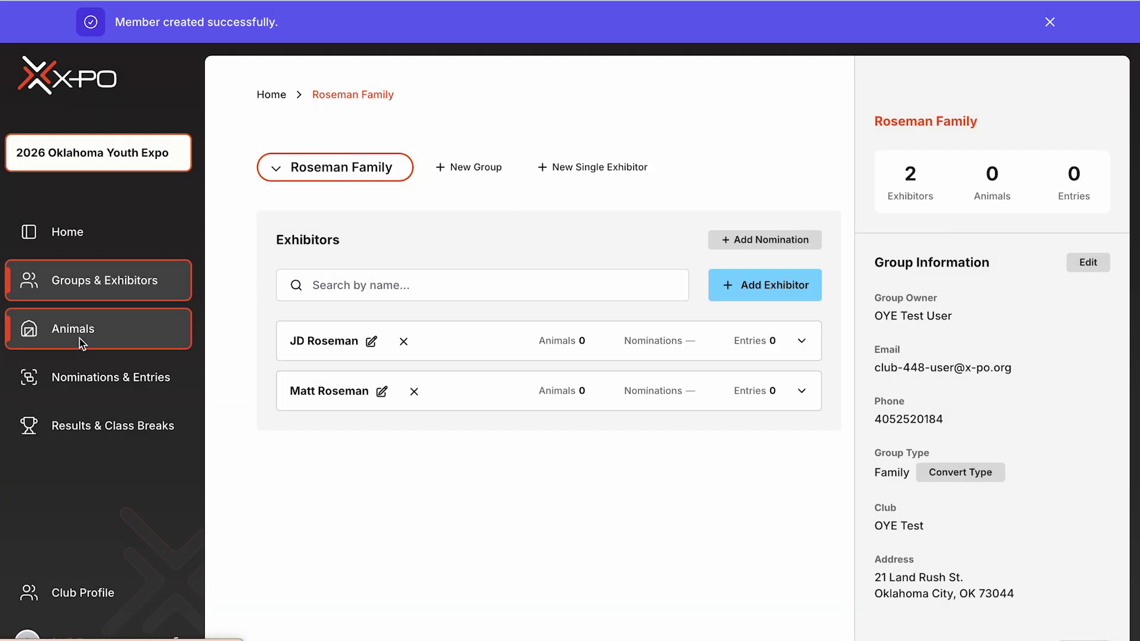
- On the Roseman Family animals list, start a new animal as a Goat Doe
click(82, 343)
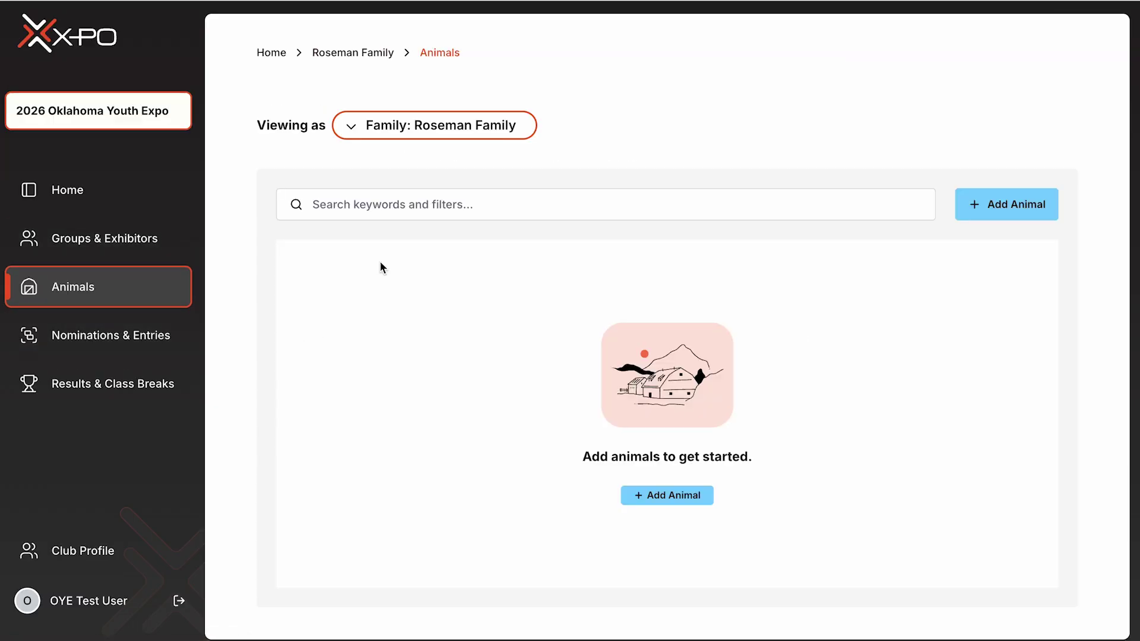
click(373, 132)
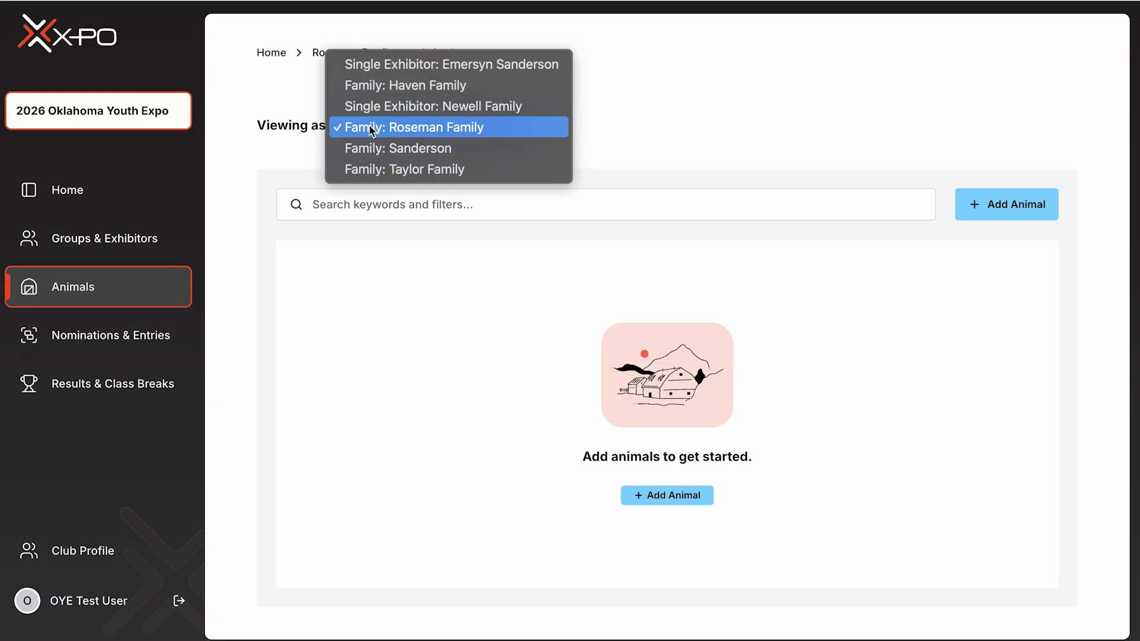
click(372, 127)
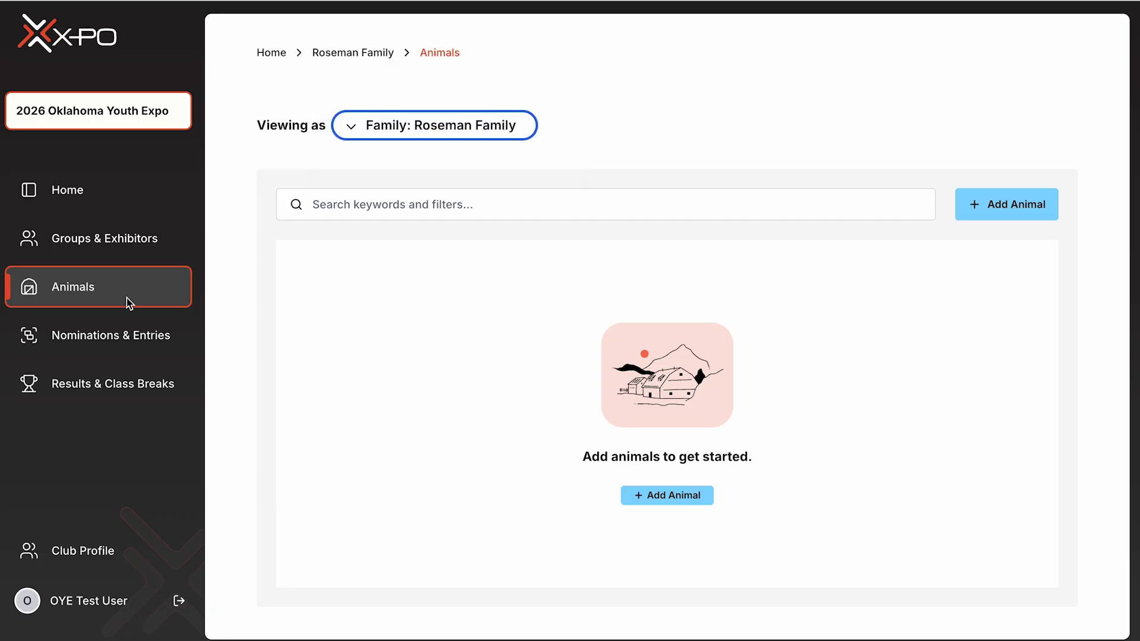
click(675, 497)
click(491, 270)
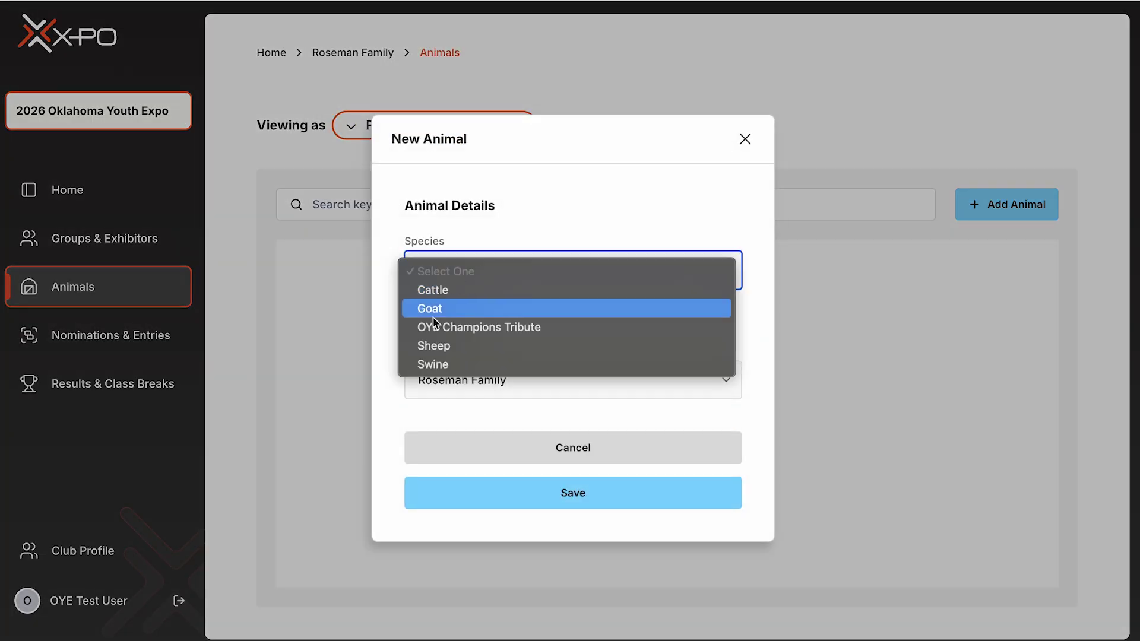
click(440, 310)
click(462, 303)
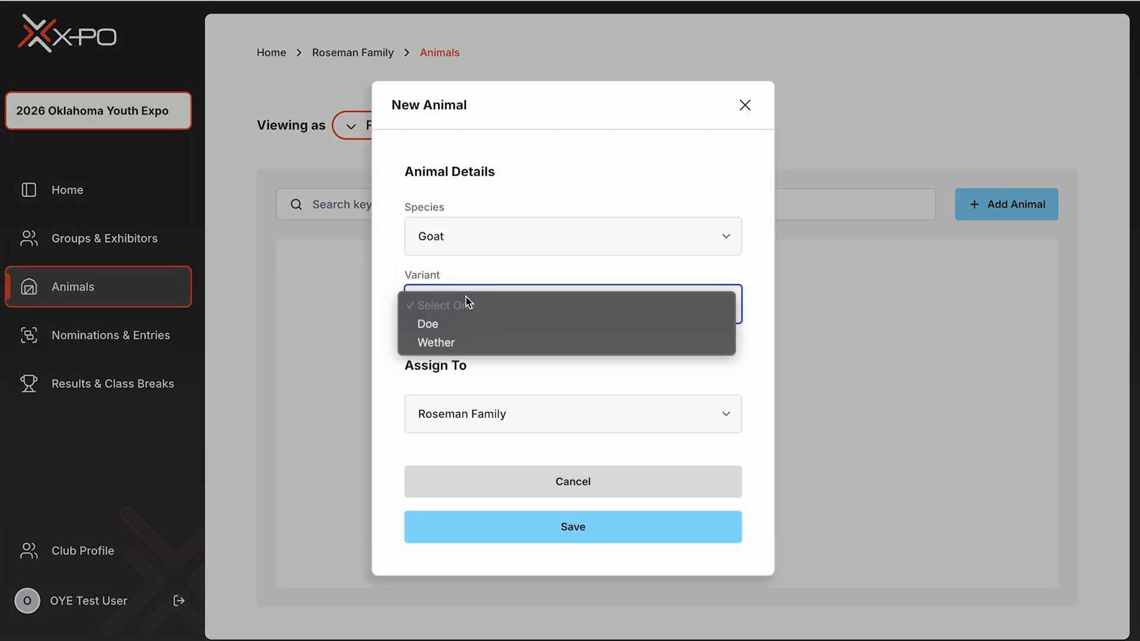
click(447, 325)
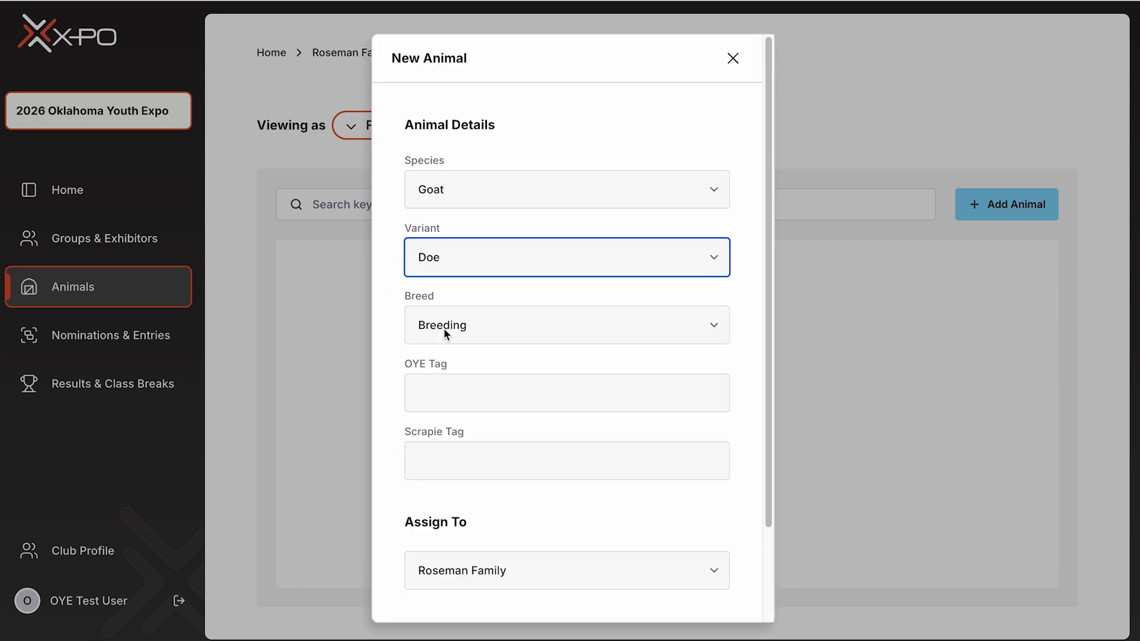
- Enter OYE tag 565656 and scrapie tag 2323, then save the goat
click(483, 391)
text(565)
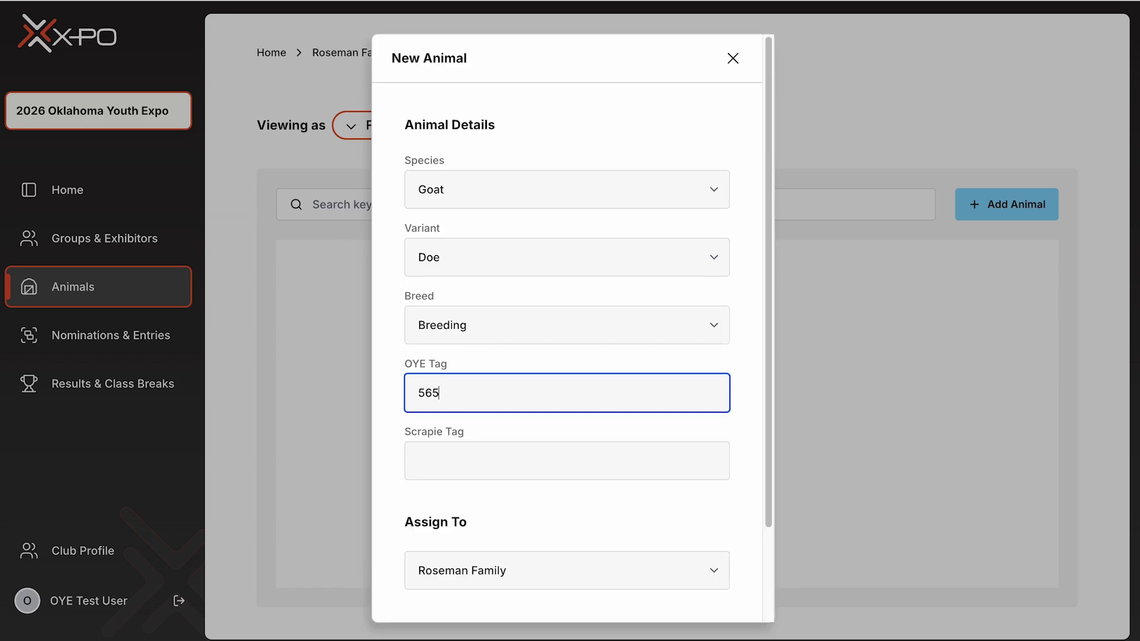
text(656)
click(567, 461)
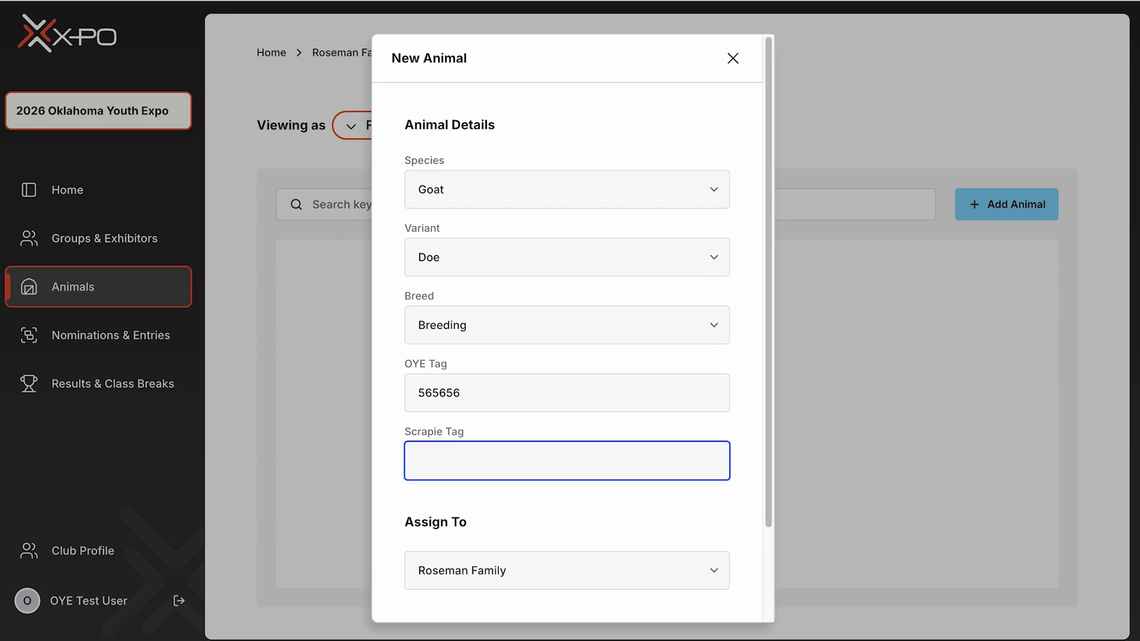
text(2-2)
text(2)
key(BackSpace)
key(BackSpace)
text(323)
click(572, 522)
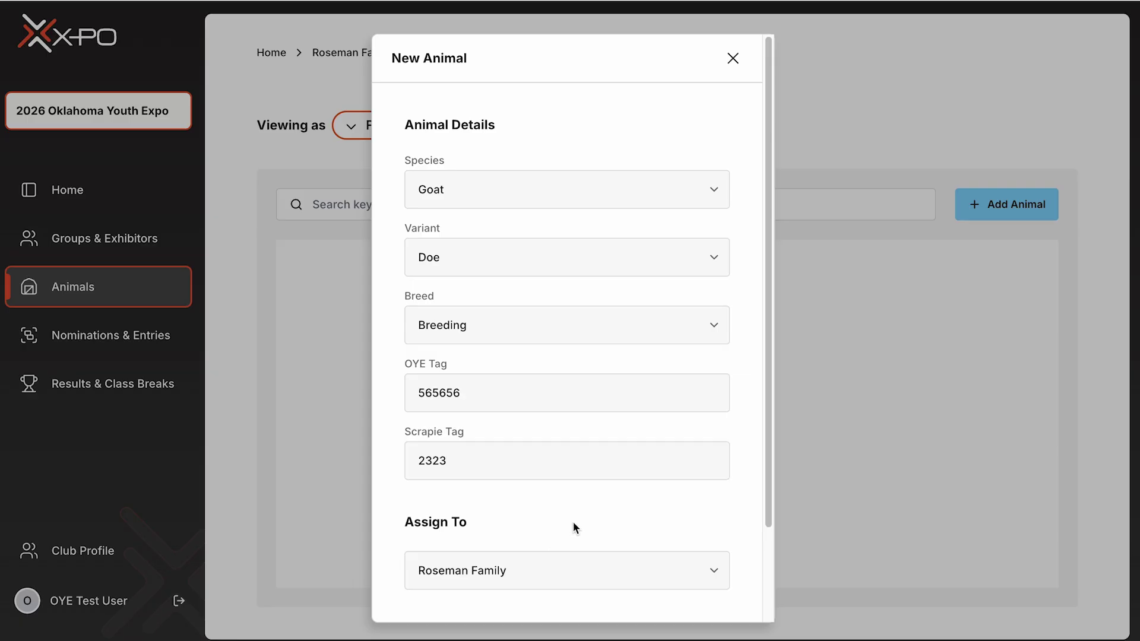
scroll(601, 496, down, 3)
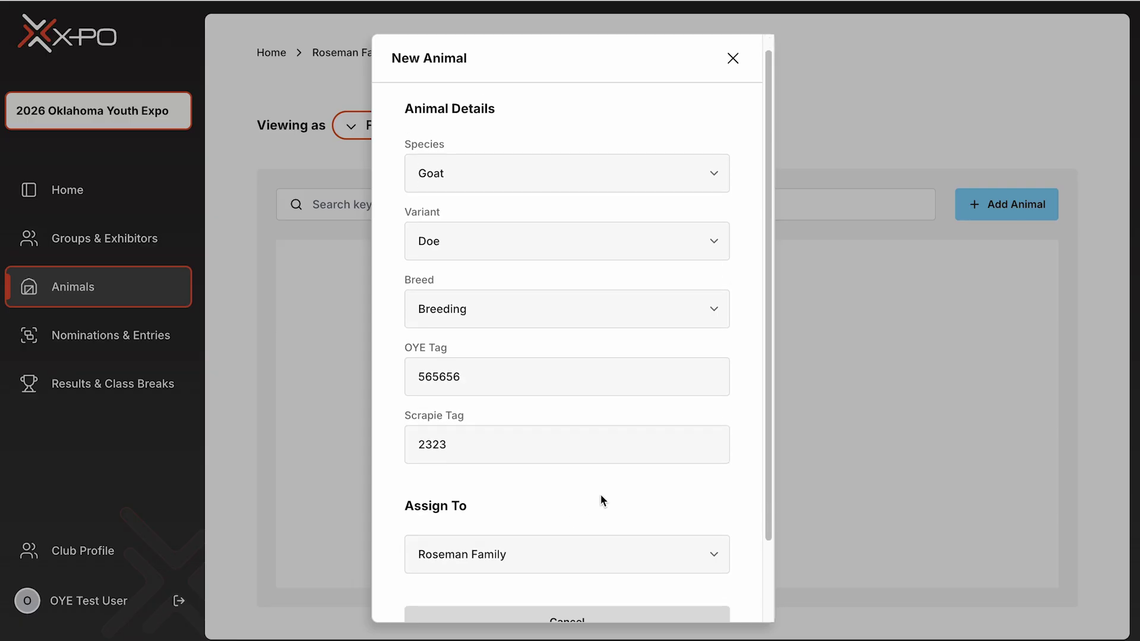
click(581, 586)
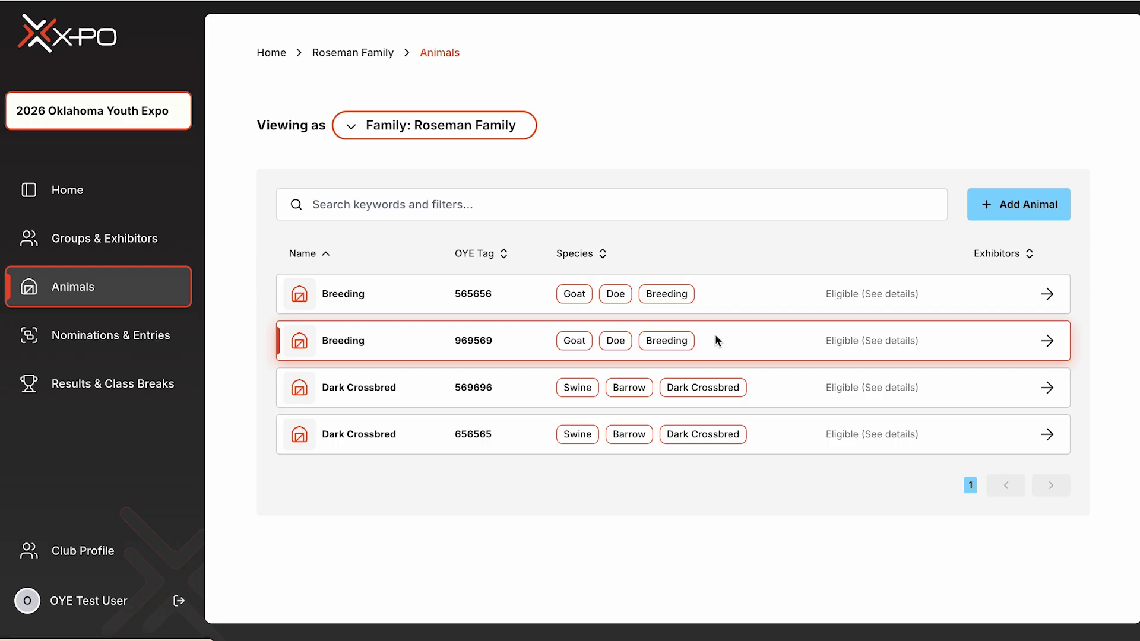
- Go to Nominations & Entries and scroll down to the empty Nominations list
click(149, 337)
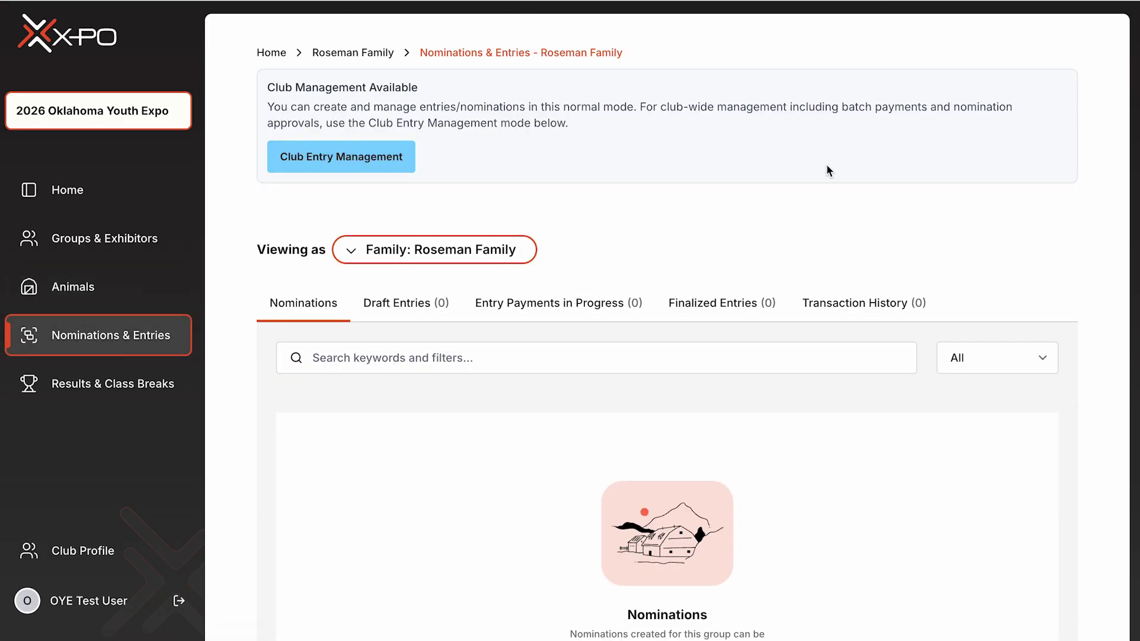
scroll(857, 187, down, 3)
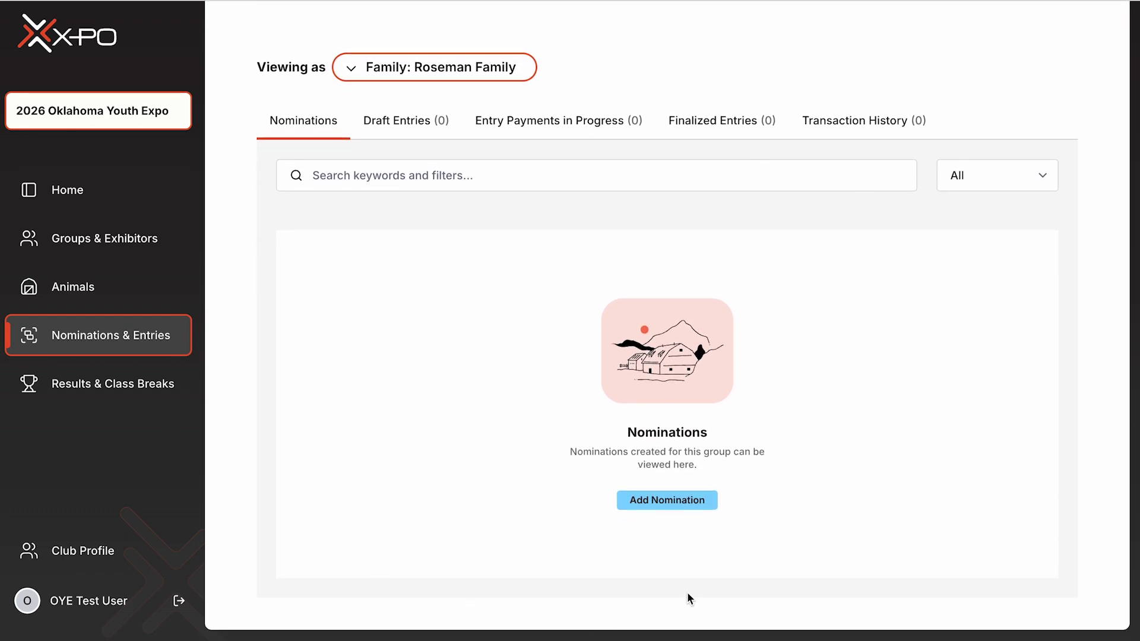
- Start a nomination for both exhibitors (Guthrie FFA and Logan County 4-H) in the Doe Goats department
click(687, 506)
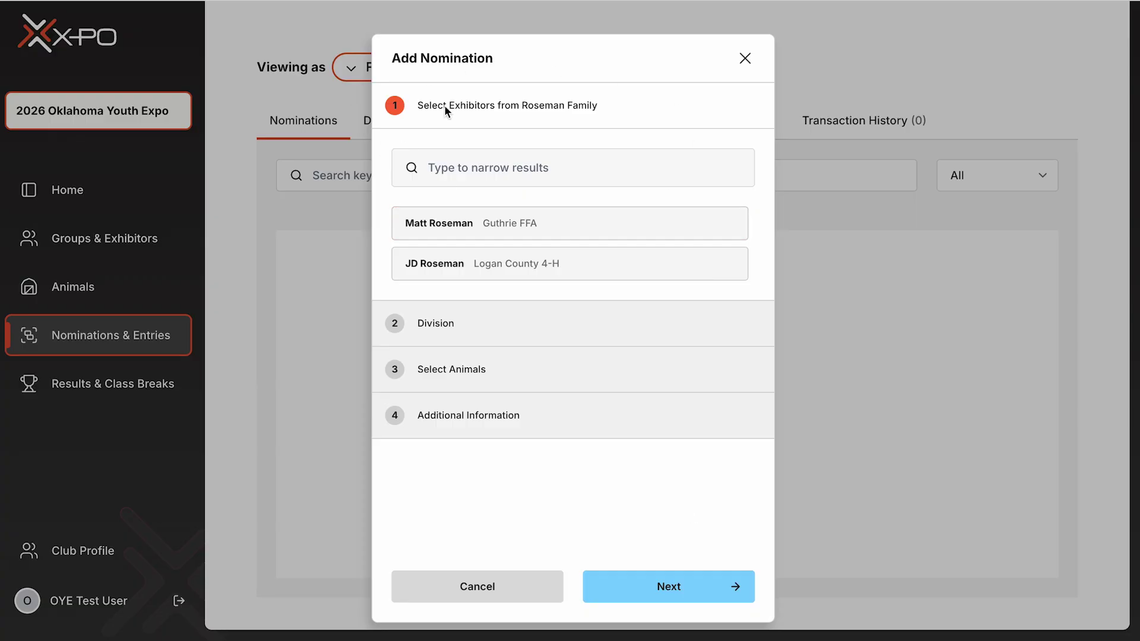
click(541, 218)
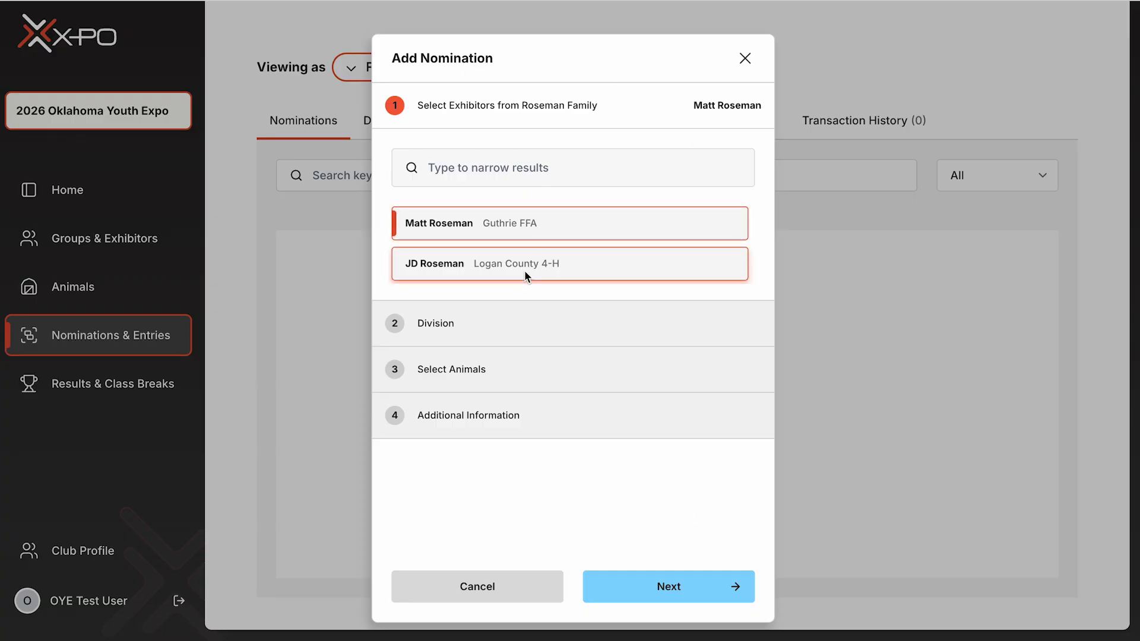
click(525, 269)
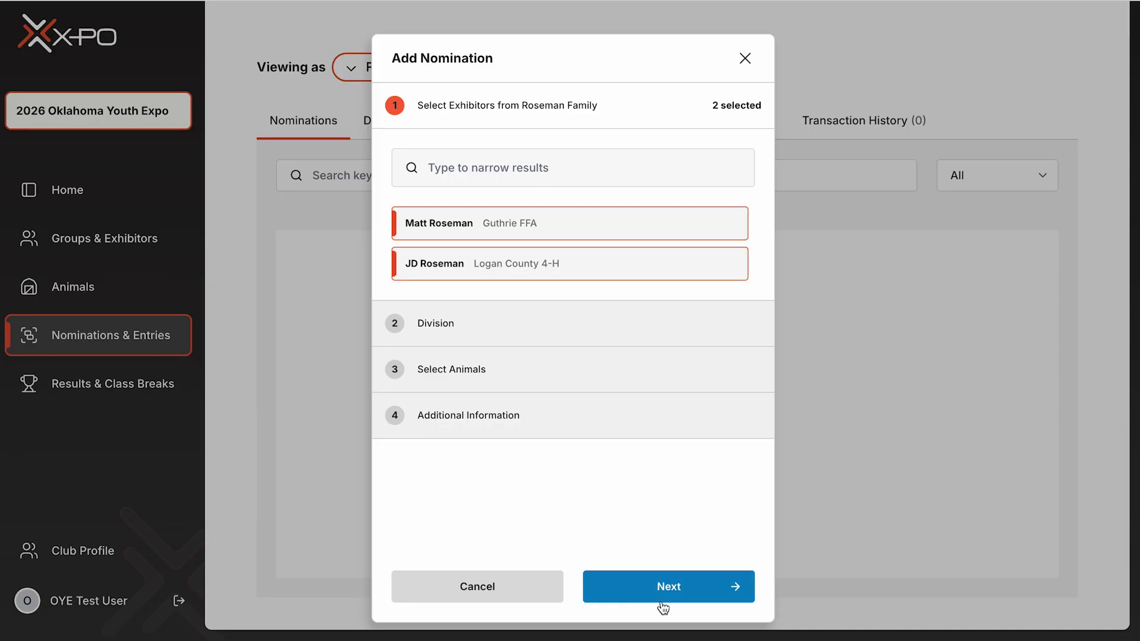
click(663, 609)
click(700, 220)
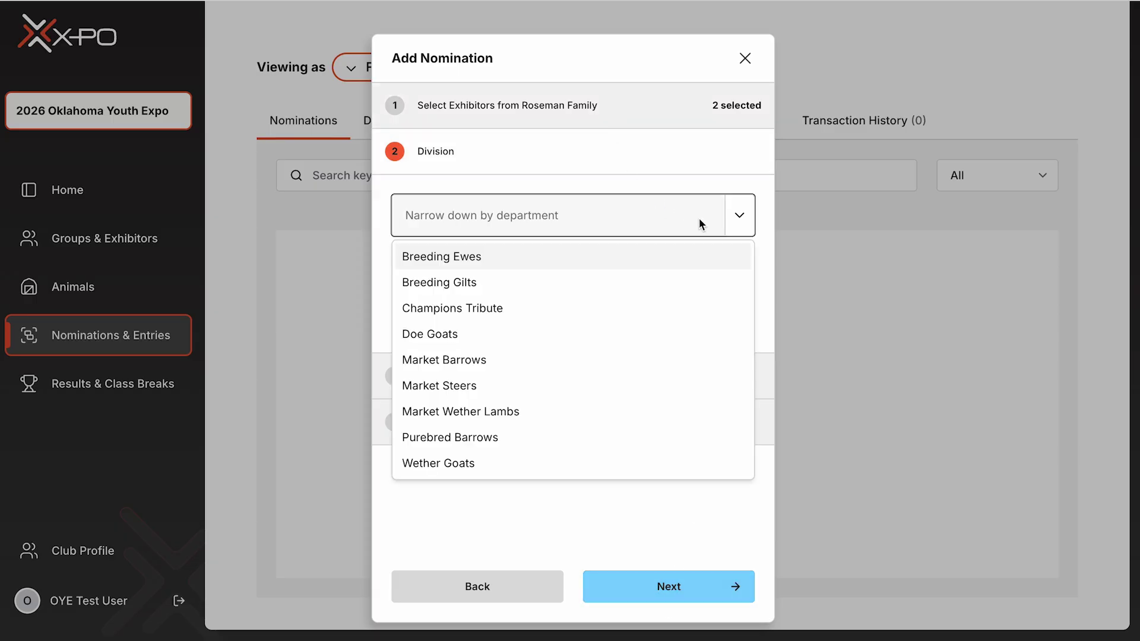
click(473, 334)
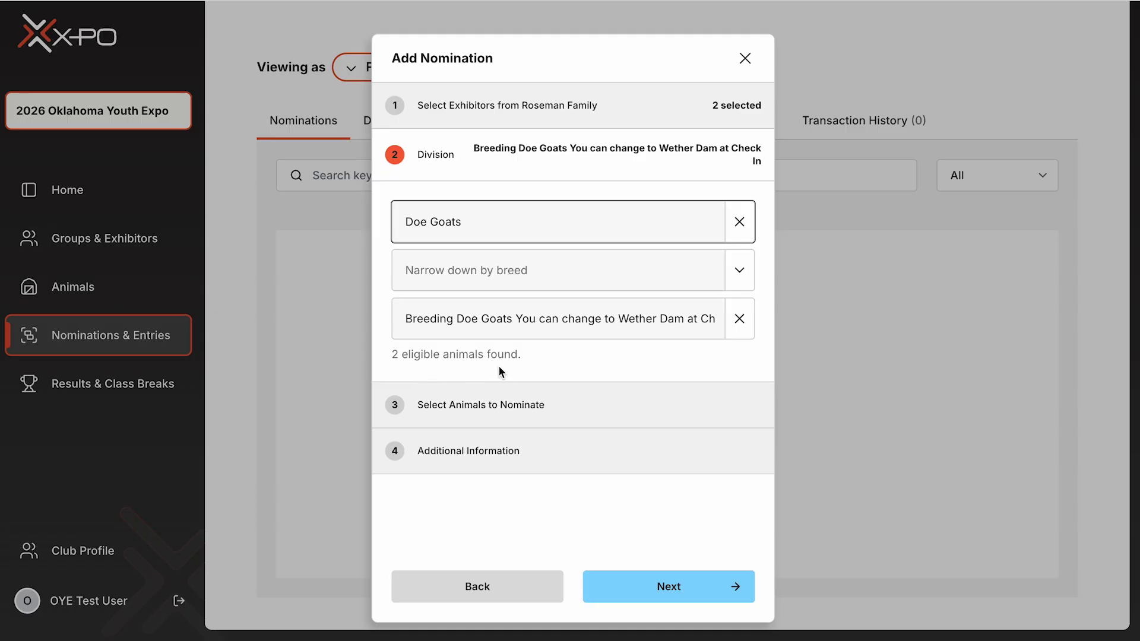
click(645, 586)
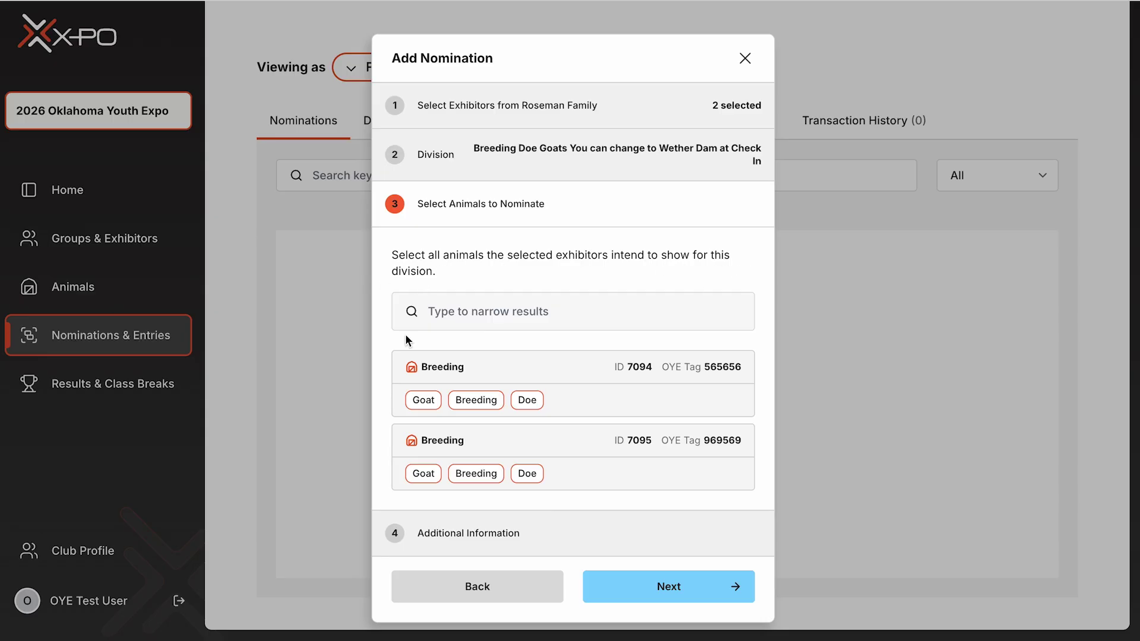
- Select both breeding doe goats, copy to the 2026 Northwest District Junior Livestock Show, and submit
click(554, 395)
click(547, 472)
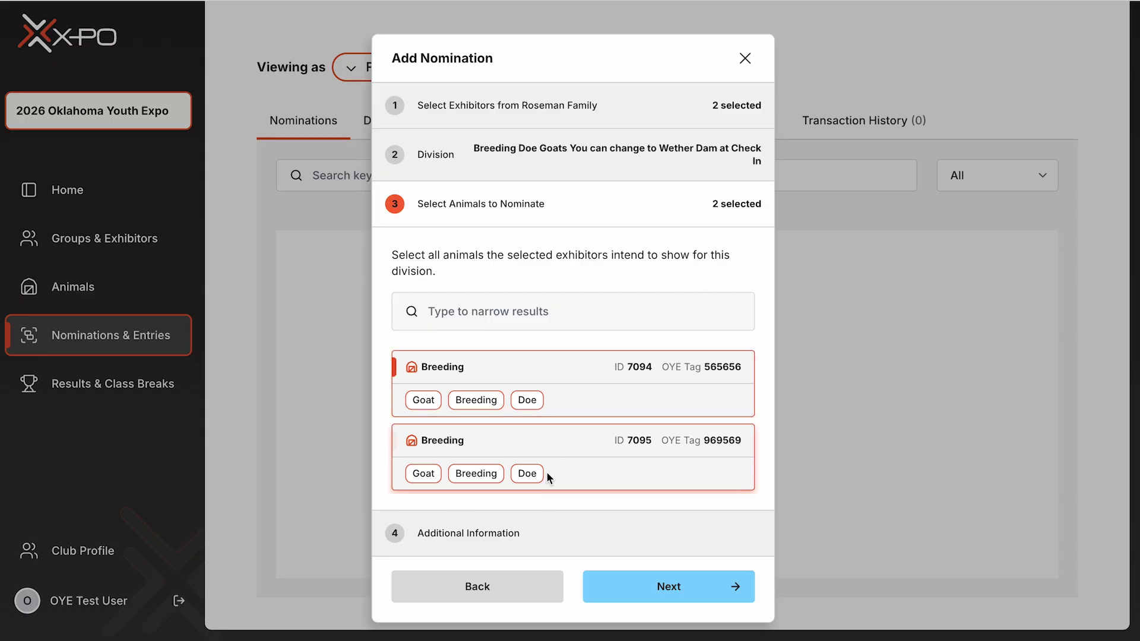
click(668, 587)
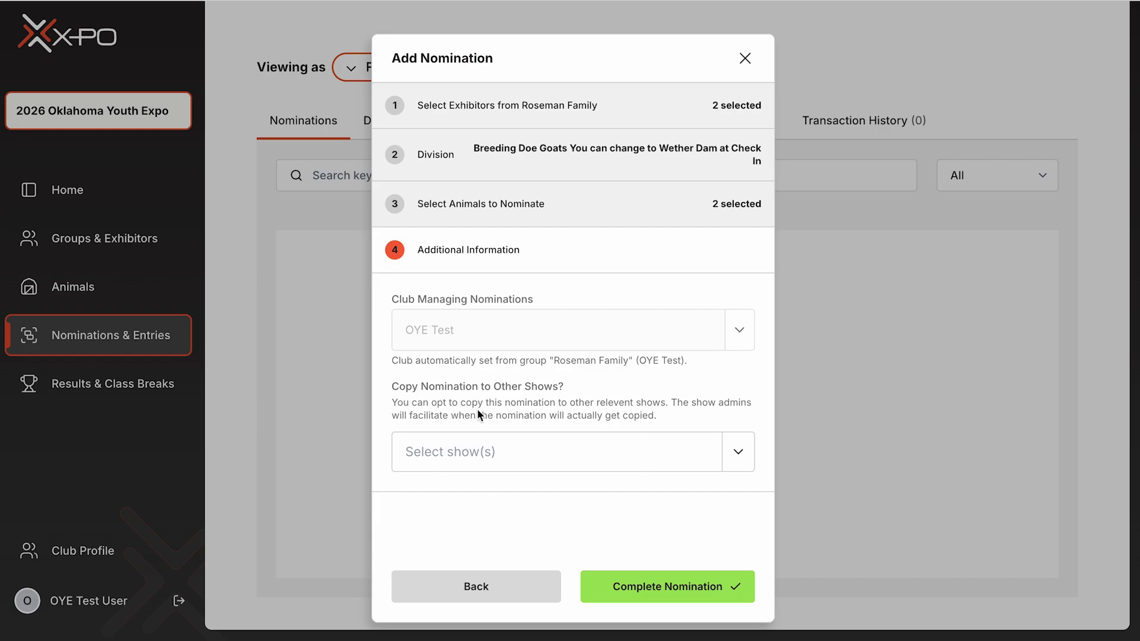
click(738, 456)
click(588, 530)
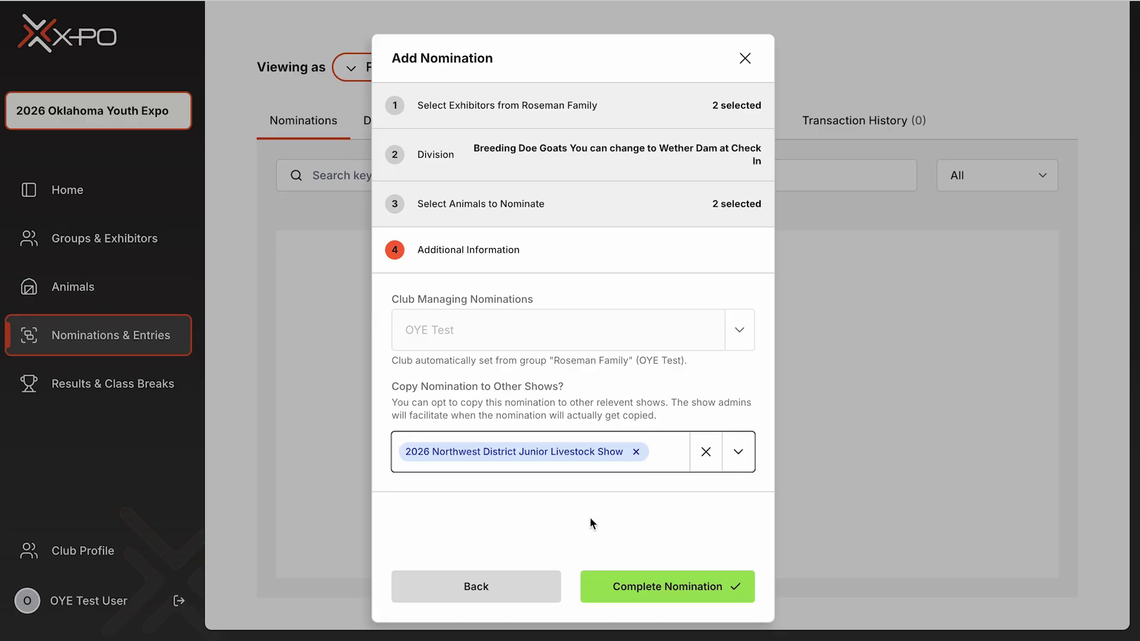
click(706, 587)
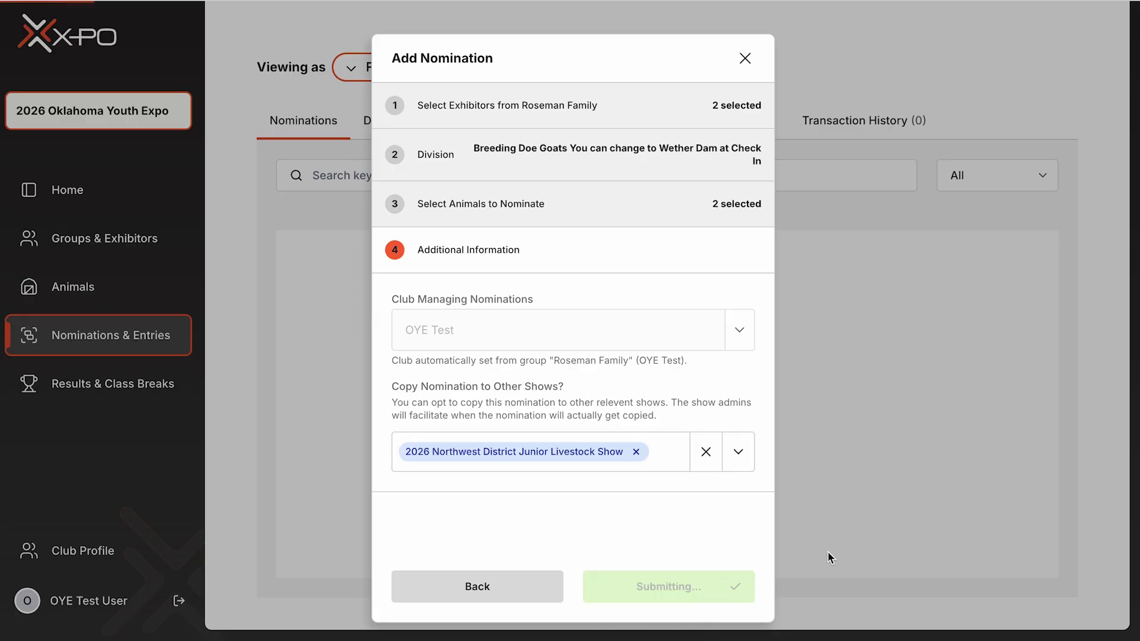
scroll(664, 262, down, 4)
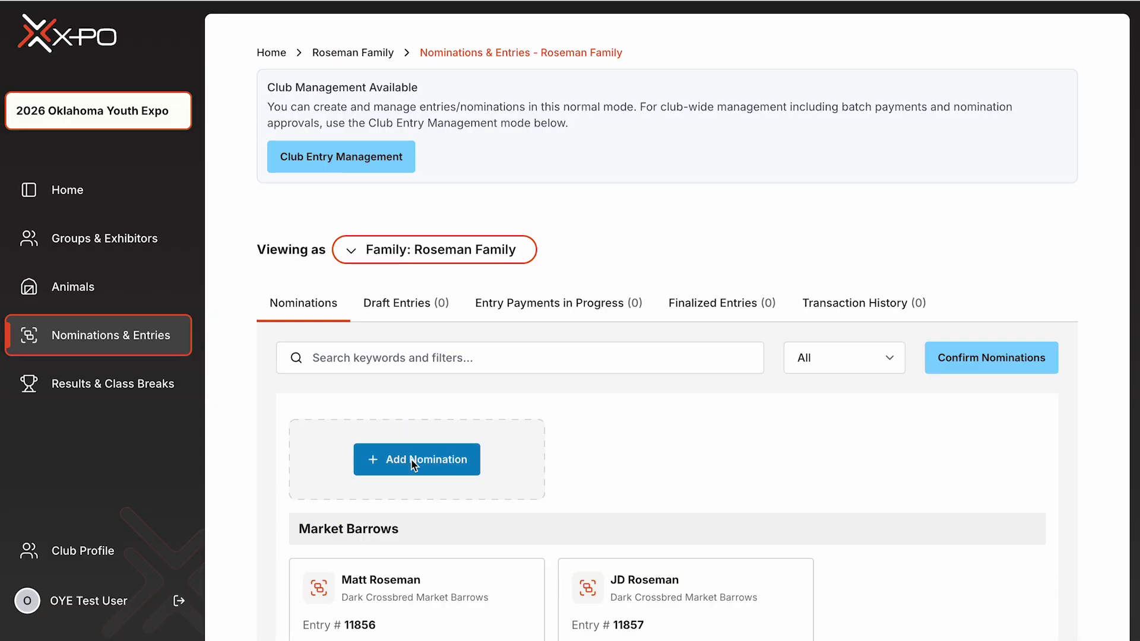
- Start a new nomination with only the Guthrie FFA exhibitor selected
click(414, 460)
click(536, 229)
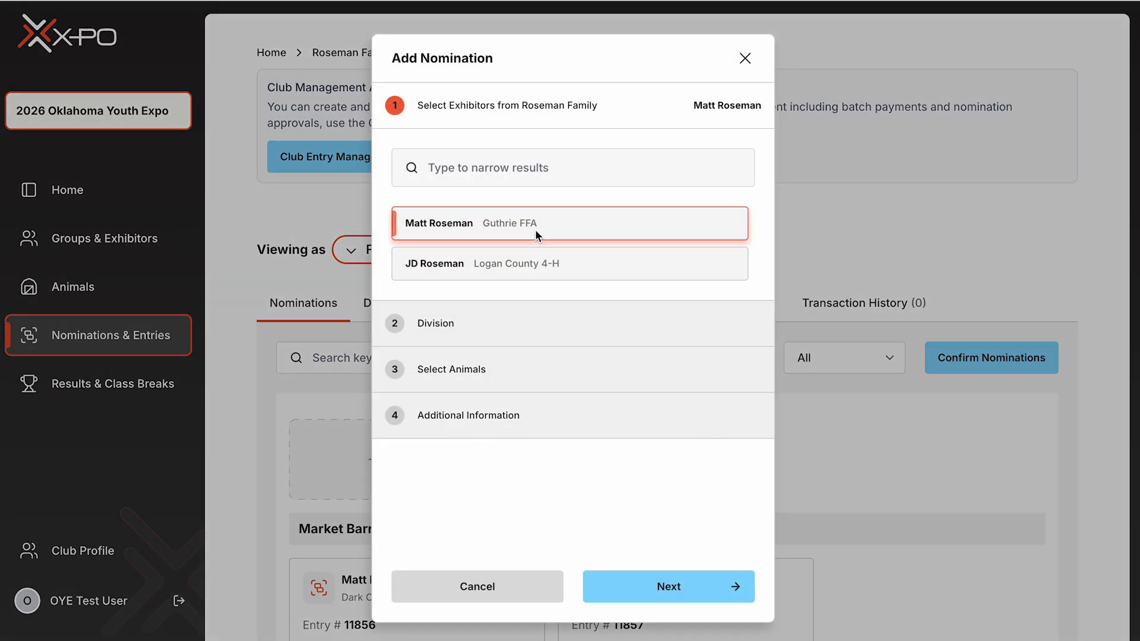
click(649, 587)
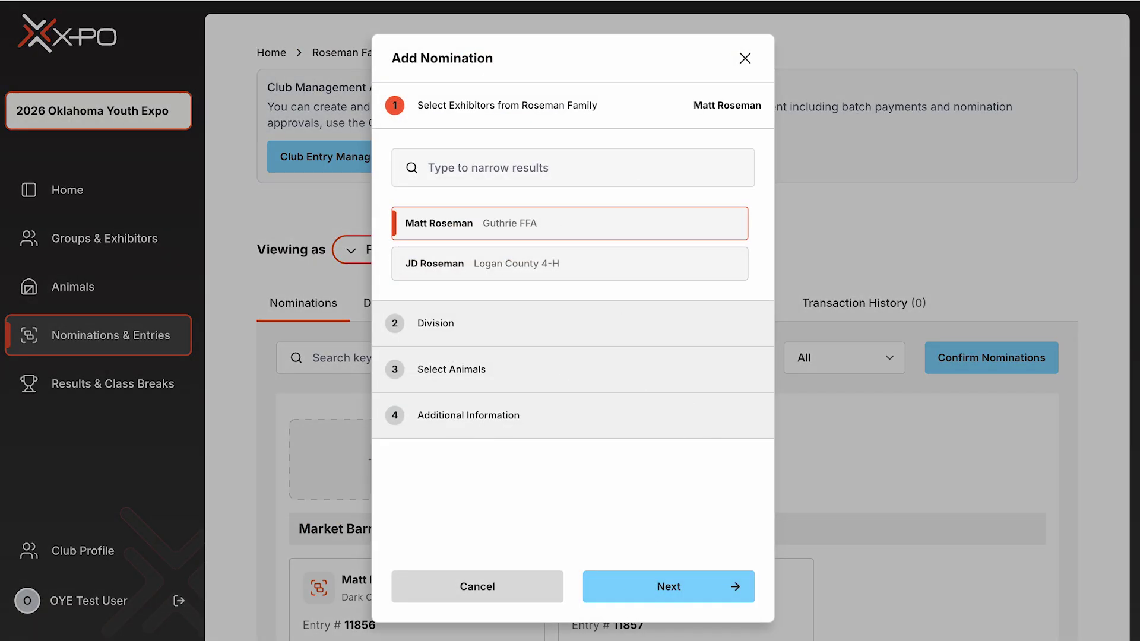
click(667, 597)
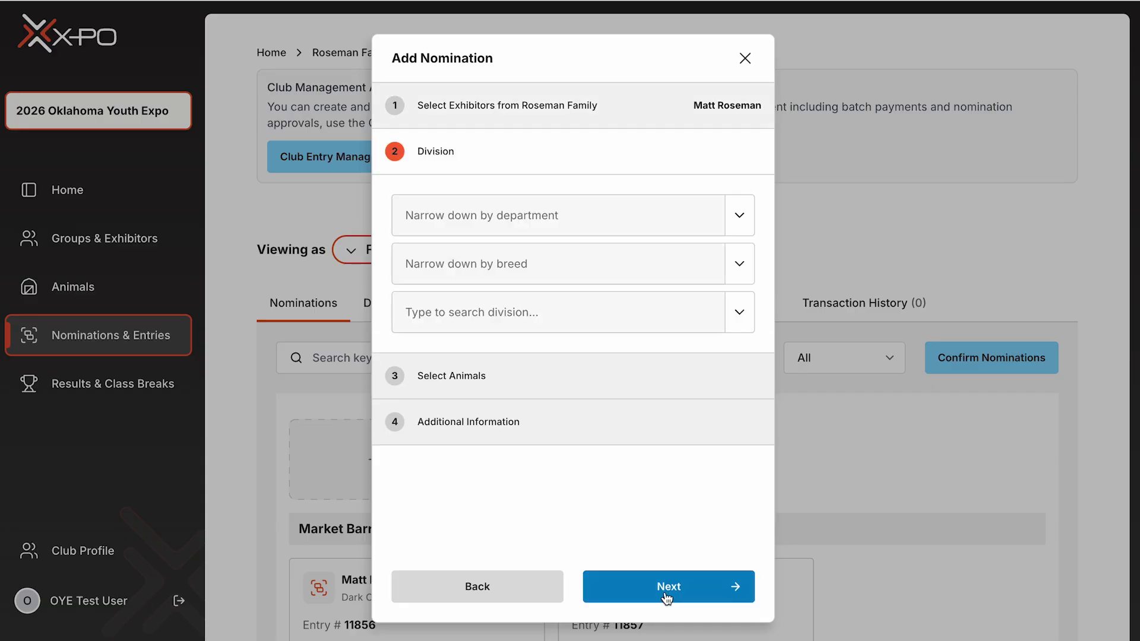
- Choose the Market Barrows department and the Duroc Market Barrows division
click(702, 219)
click(487, 359)
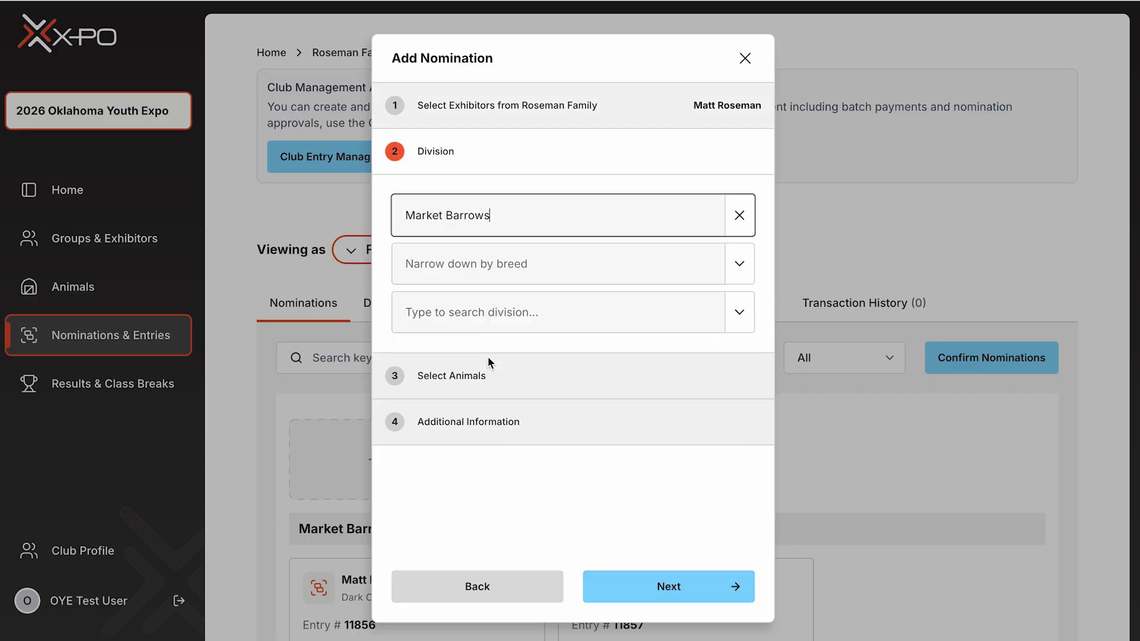
click(738, 312)
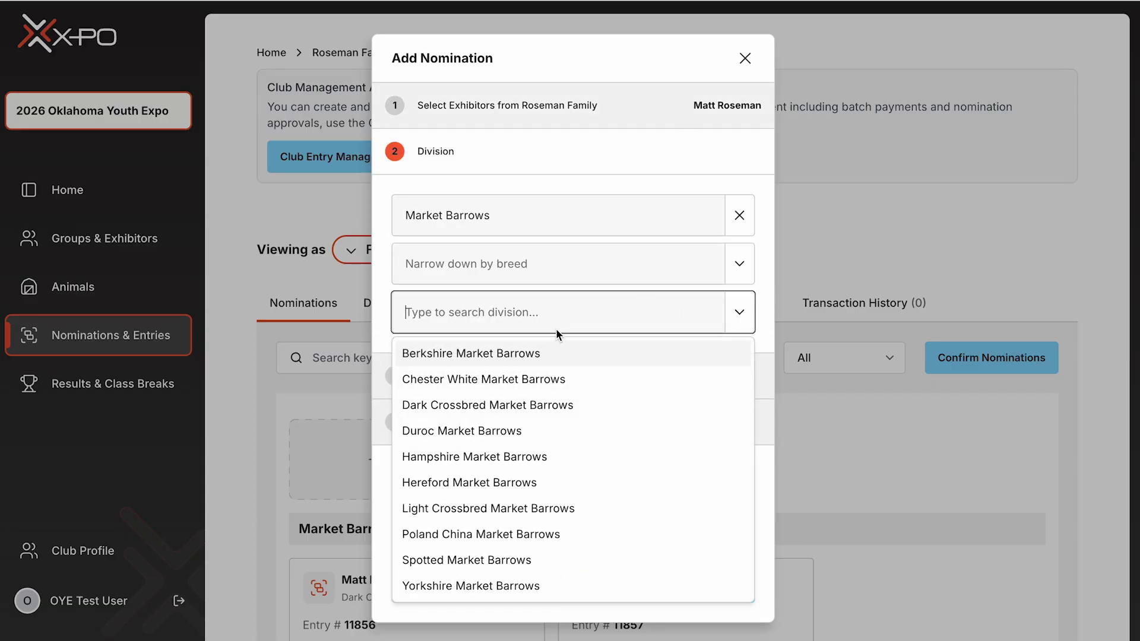
click(468, 429)
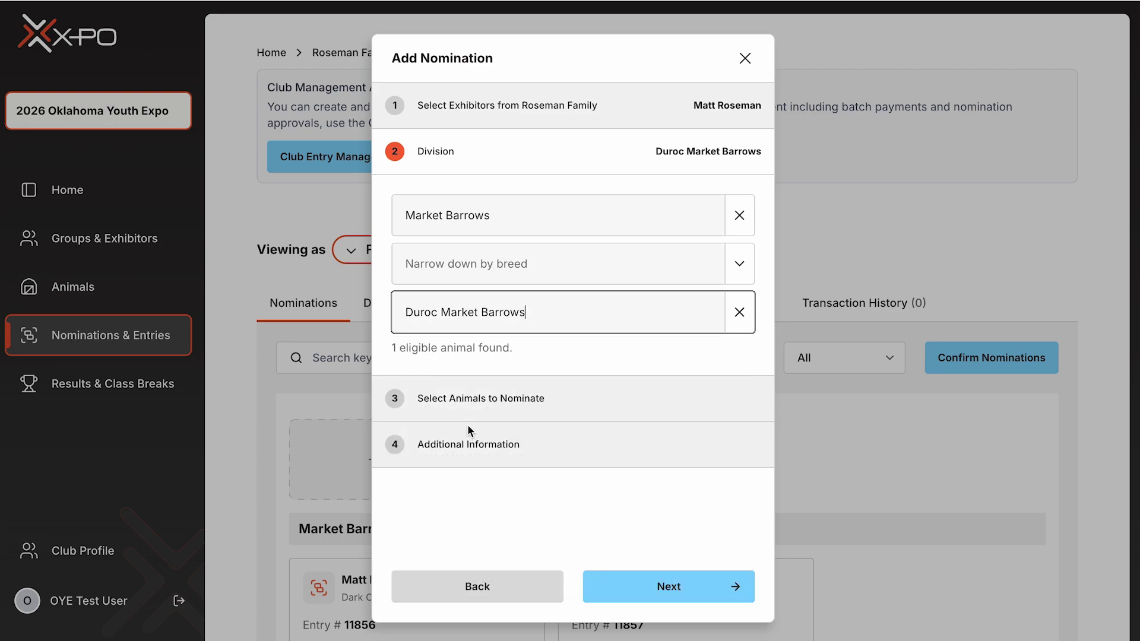
click(667, 588)
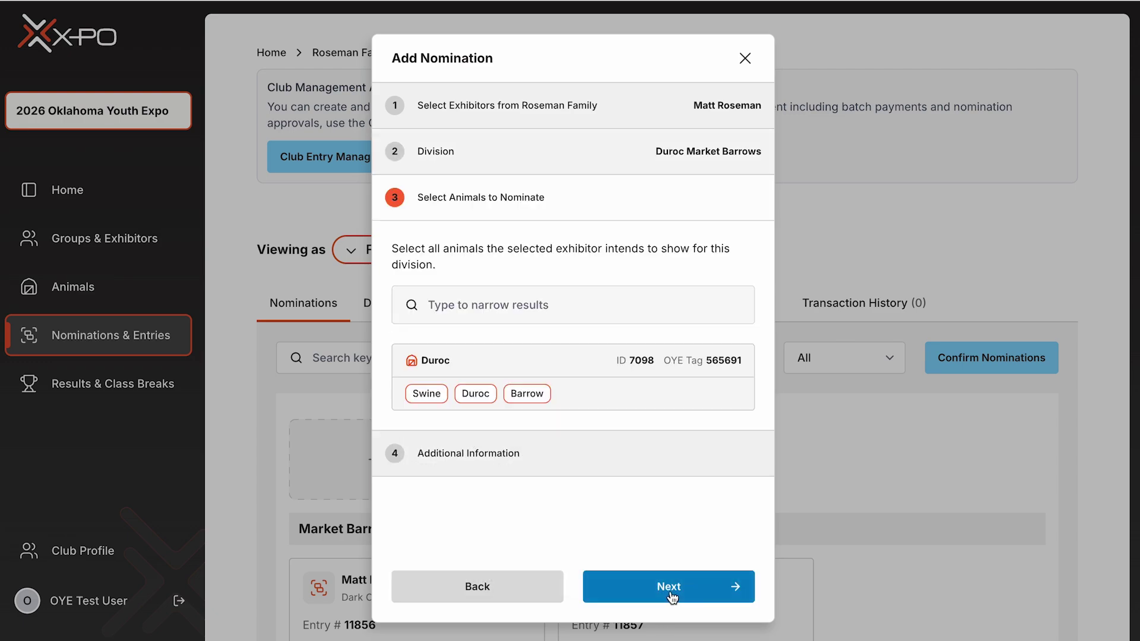
- Select the single Duroc barrow and complete the nomination
click(525, 369)
click(669, 587)
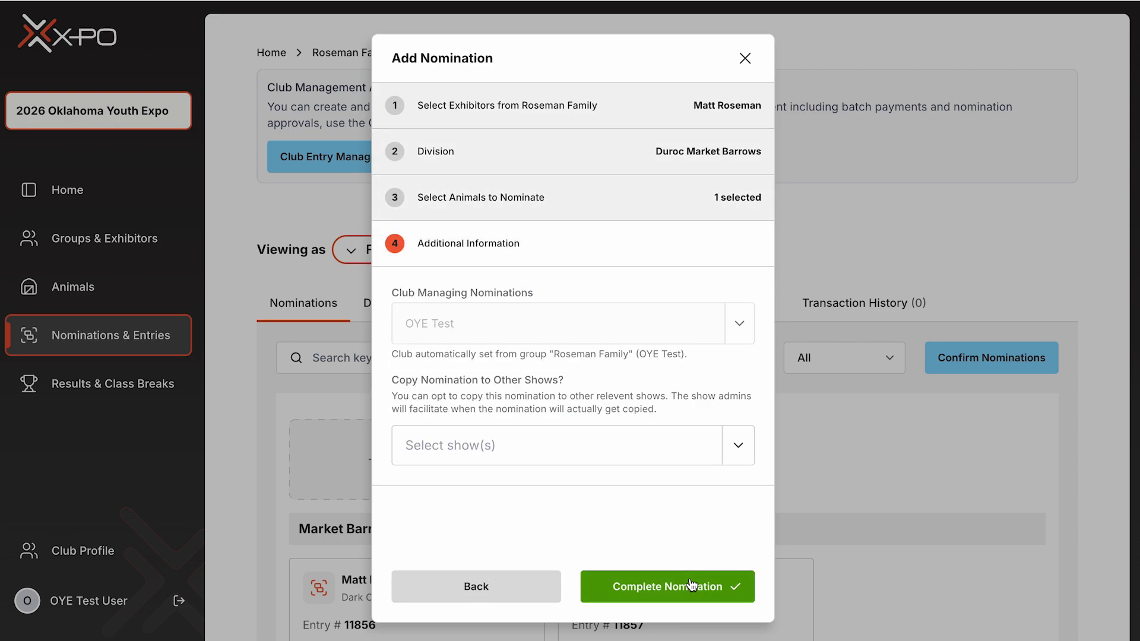
click(647, 584)
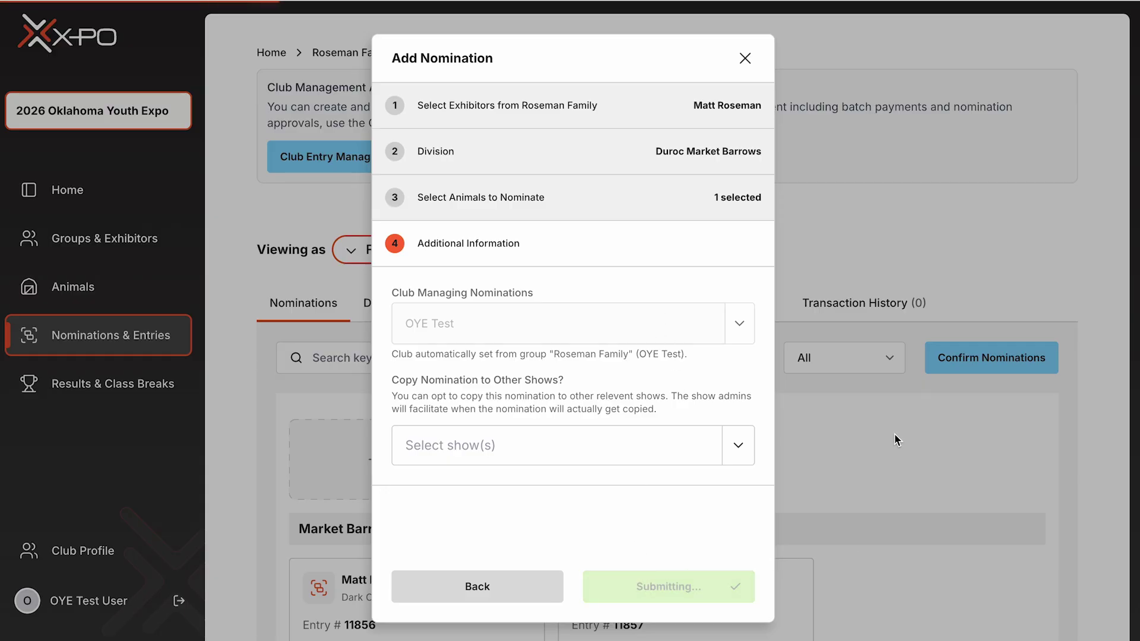
scroll(710, 392, down, 10)
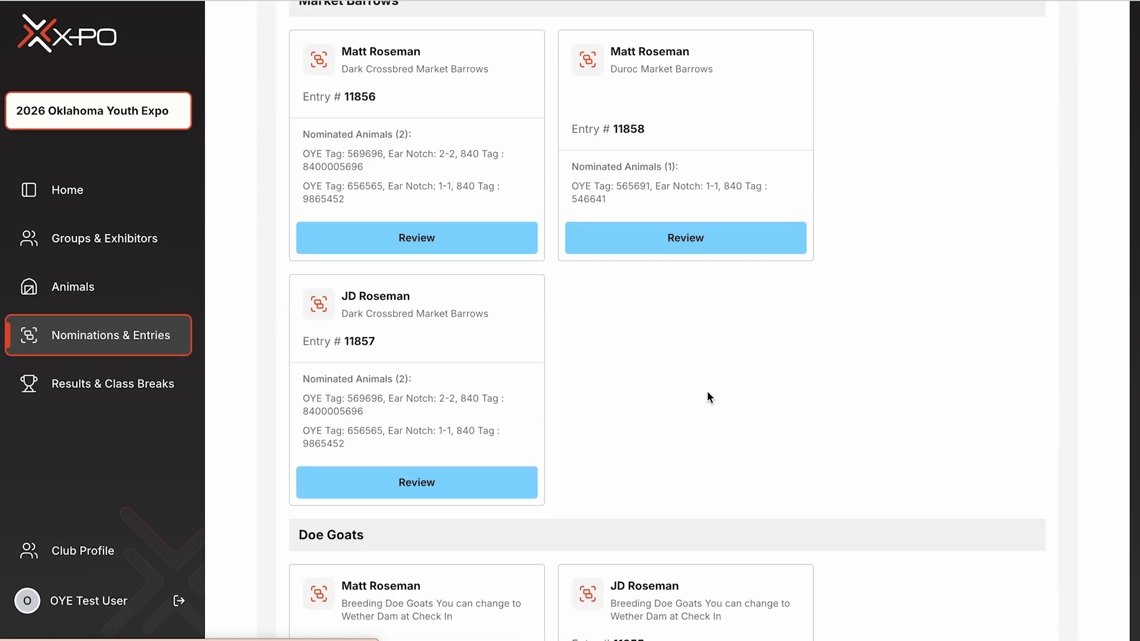
scroll(708, 393, up, 1)
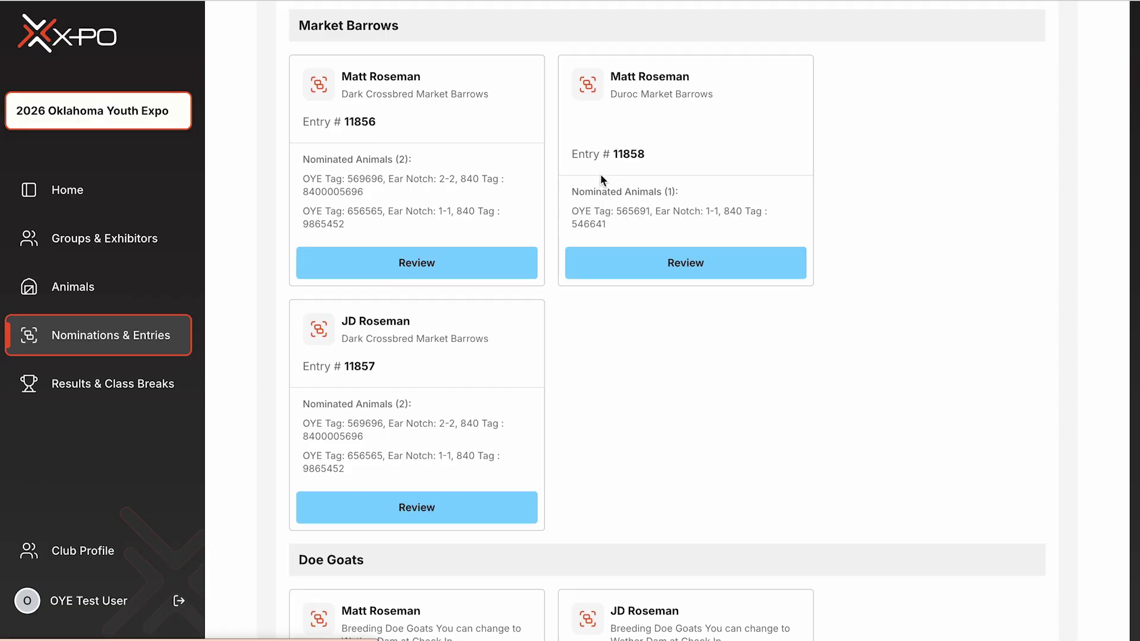
scroll(600, 174, down, 2)
scroll(601, 175, down, 3)
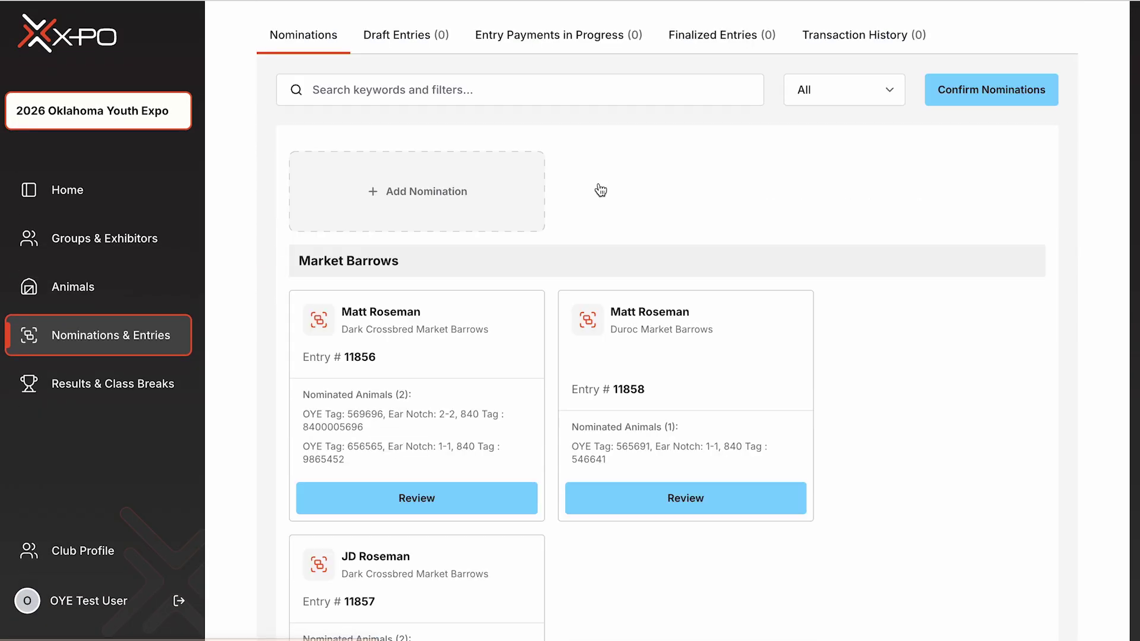
scroll(597, 183, up, 2)
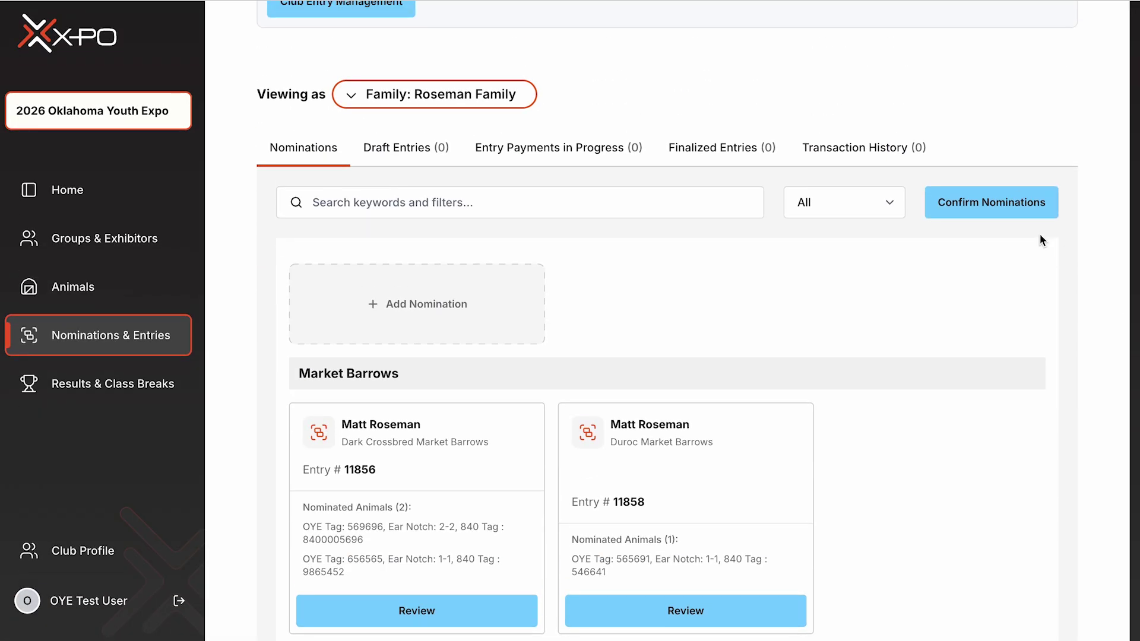
click(995, 207)
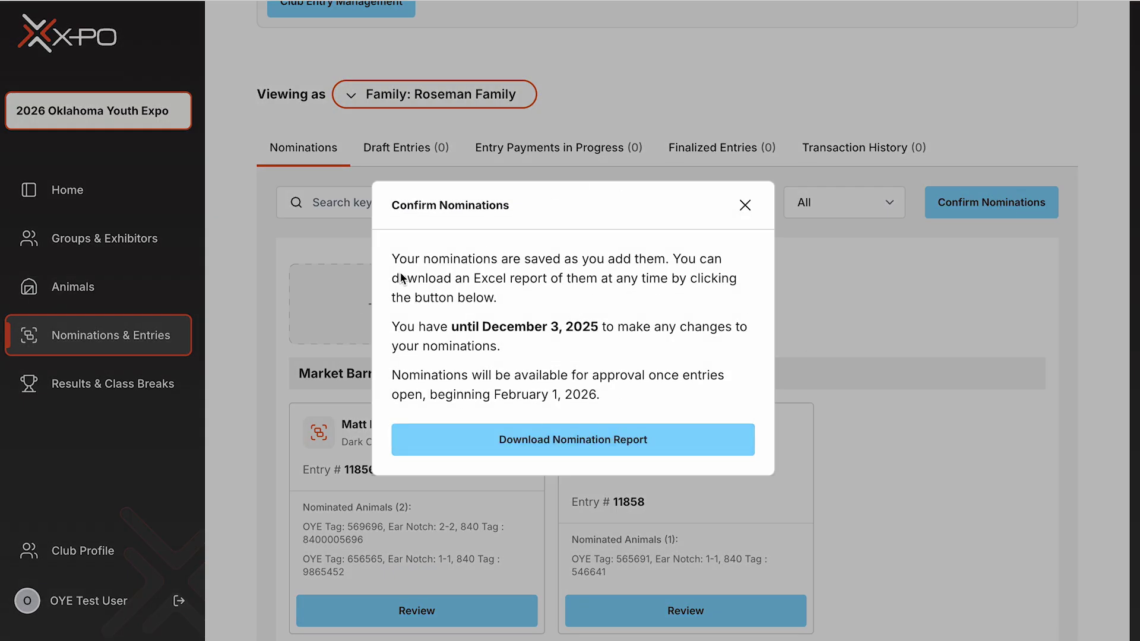
click(745, 205)
scroll(723, 279, up, 1)
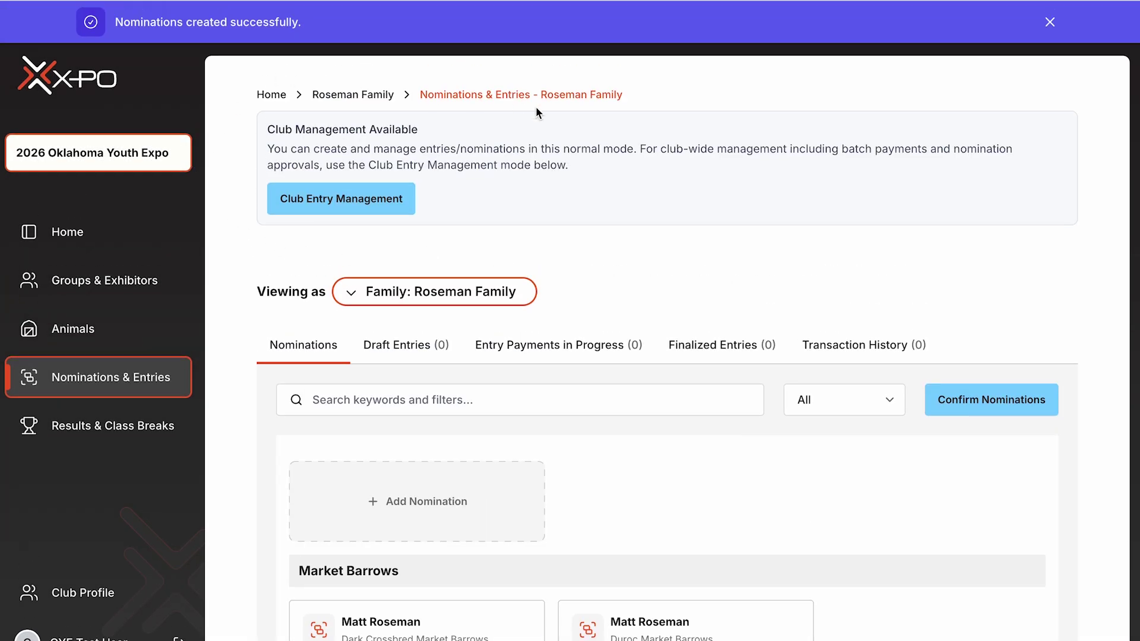
click(352, 202)
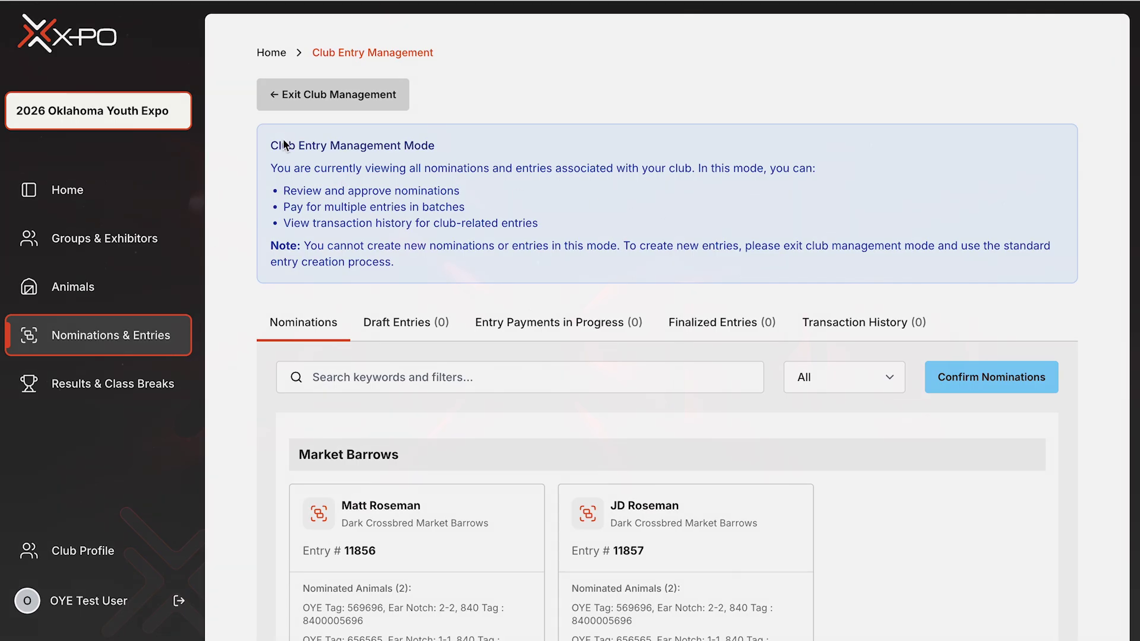